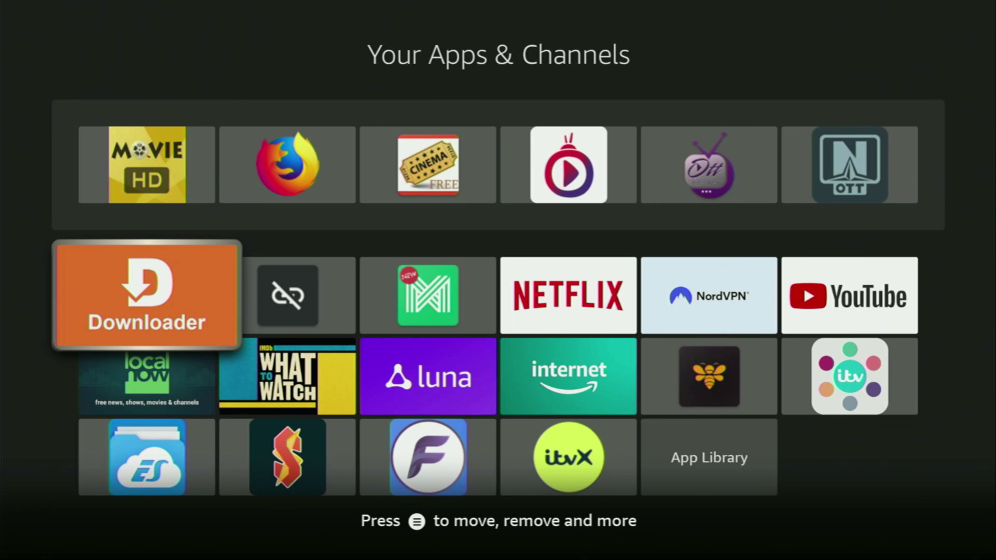
Step: Return to the home screen and open the search entry on the Find page
key(Return)
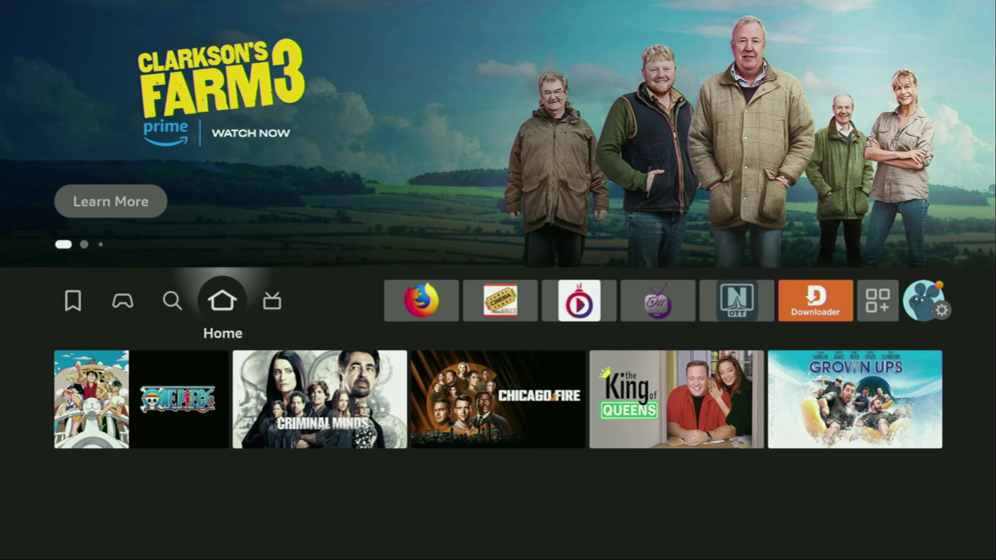
key(Left)
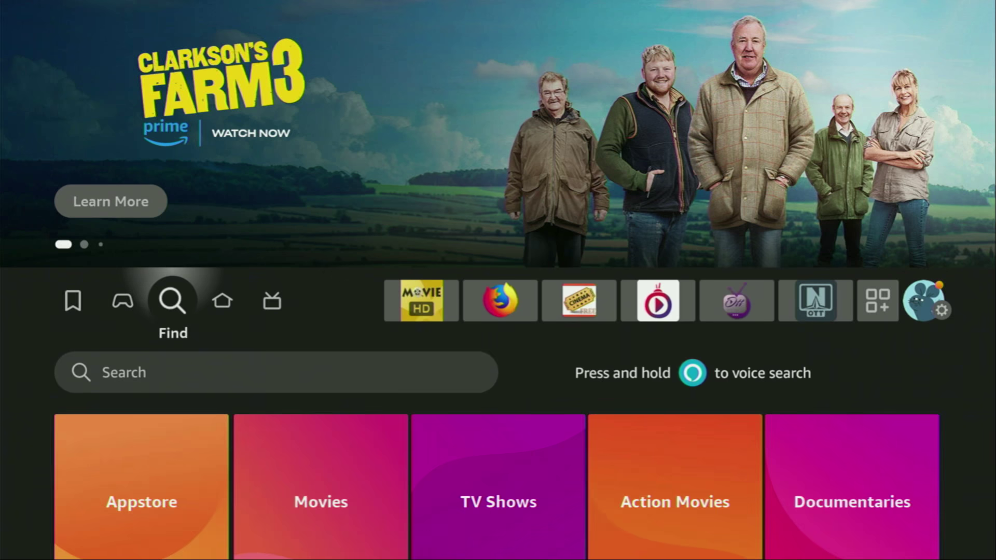
key(Down)
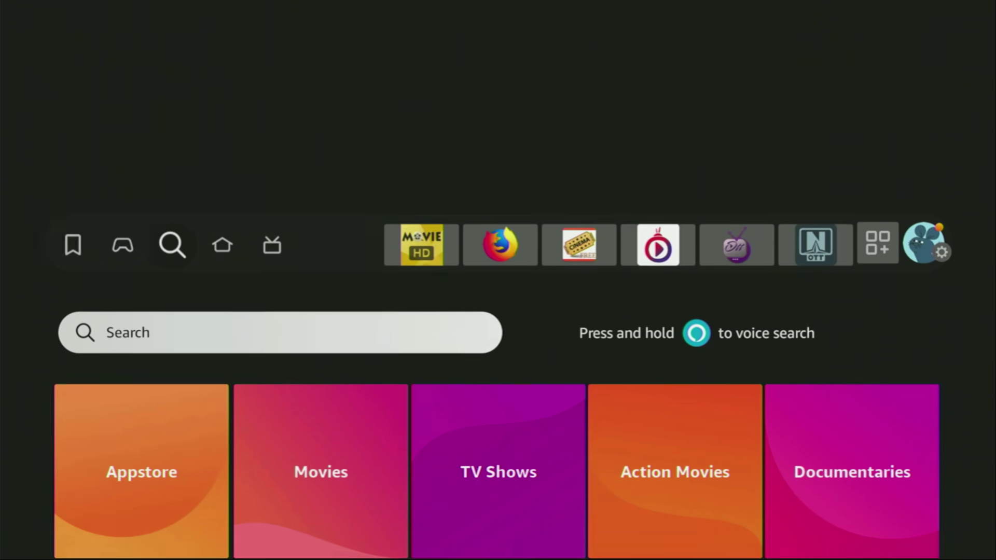
key(Return)
Step: Search for "Do" and choose the Downloader suggestion to show the matching apps
key(Right)
key(Right)
key(Right)
key(Return)
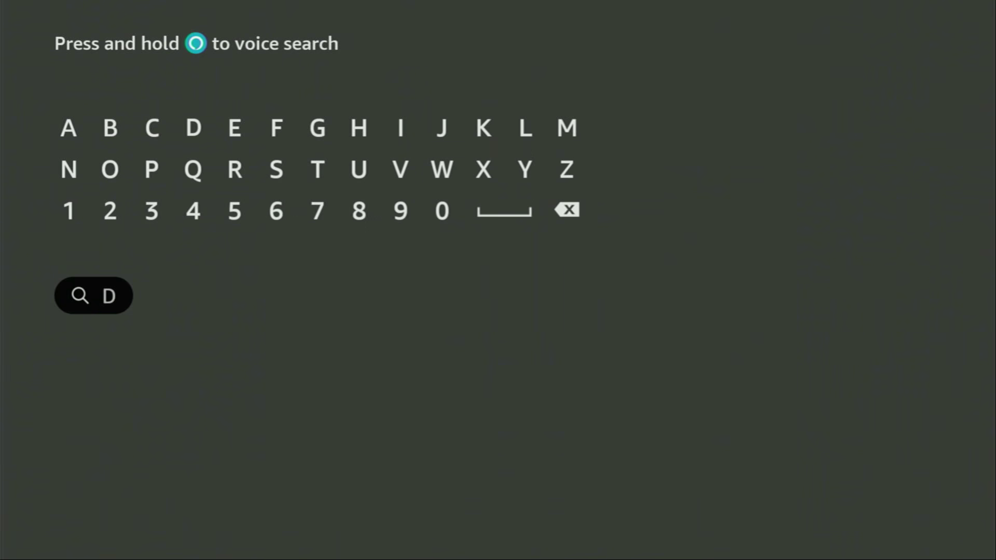
key(Down)
key(Left)
key(Left)
key(Return)
key(Down)
key(Down)
key(Down)
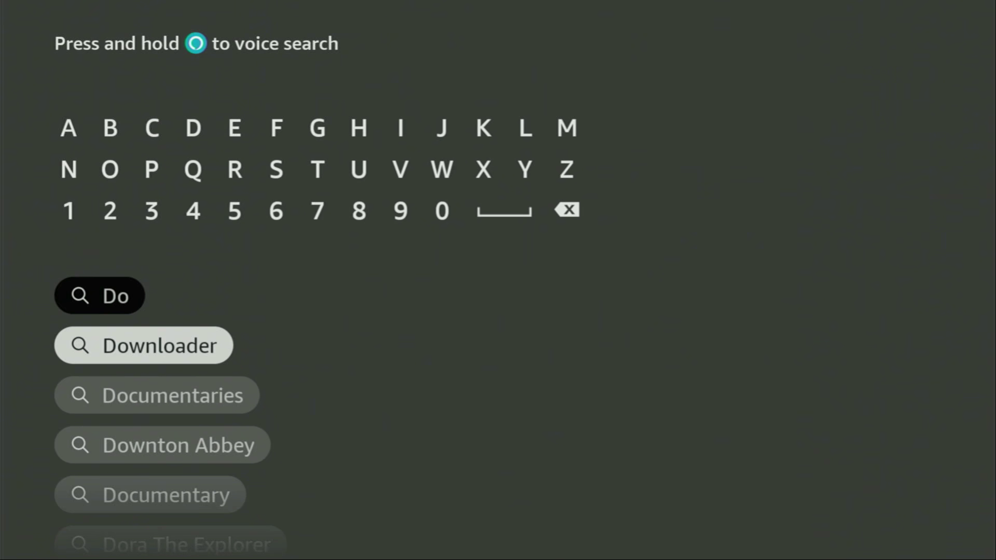
key(Return)
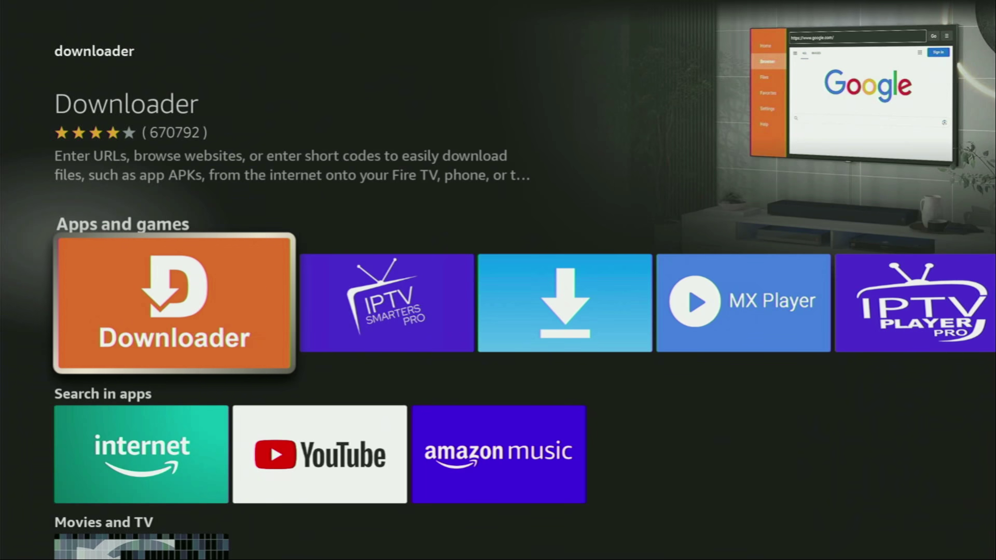
Step: Go to the device settings and open My Fire TV
key(Right)
key(Right)
key(Right)
key(Right)
key(Right)
key(Right)
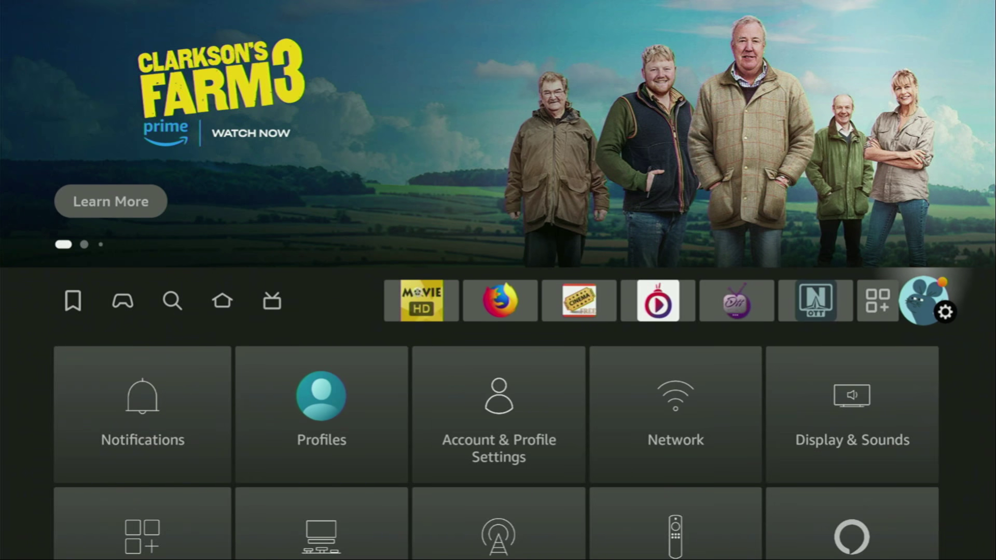
key(Down)
key(Down)
key(Down)
key(Right)
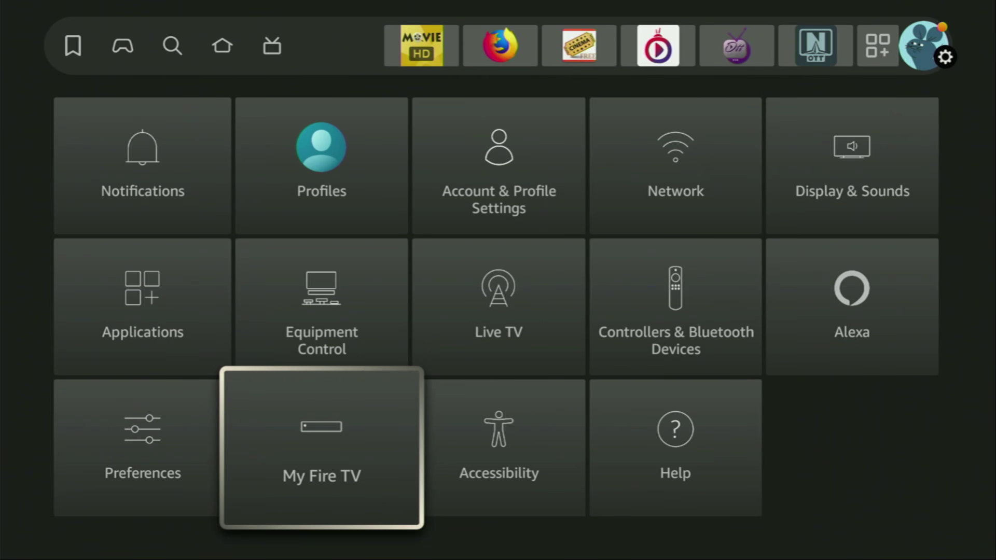
key(Return)
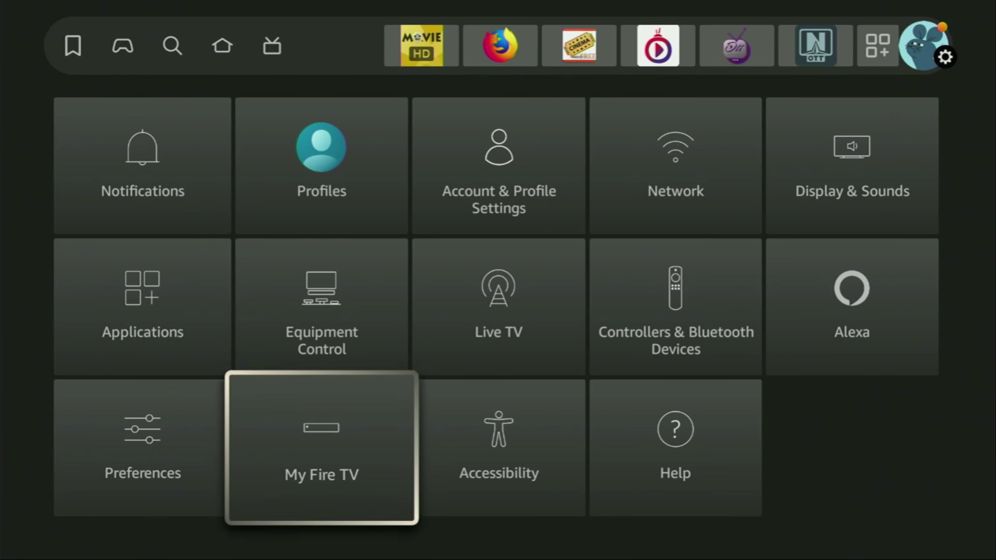
Step: Look through the My Fire TV options, from About and Developer options to the restart and reset entries
key(Up)
key(Up)
key(Up)
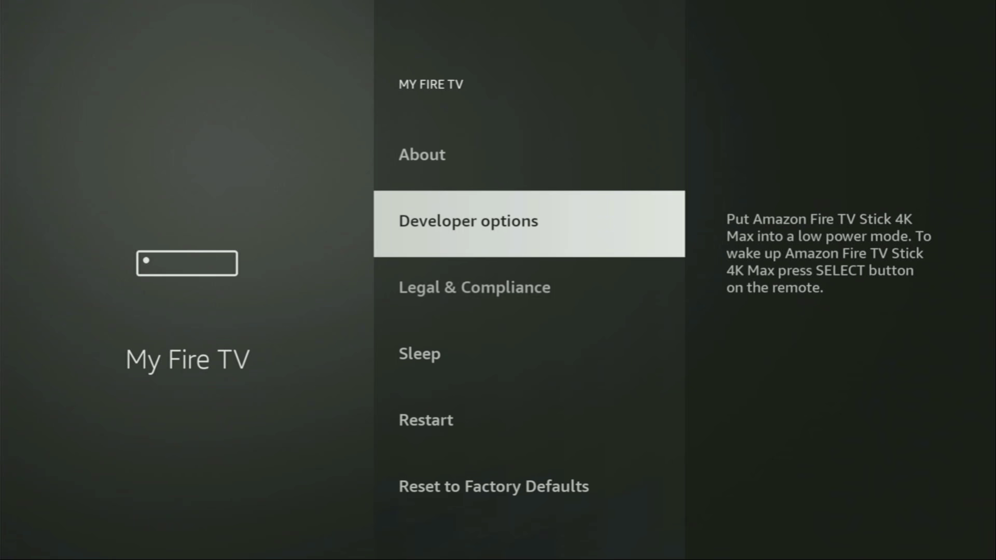
key(Down)
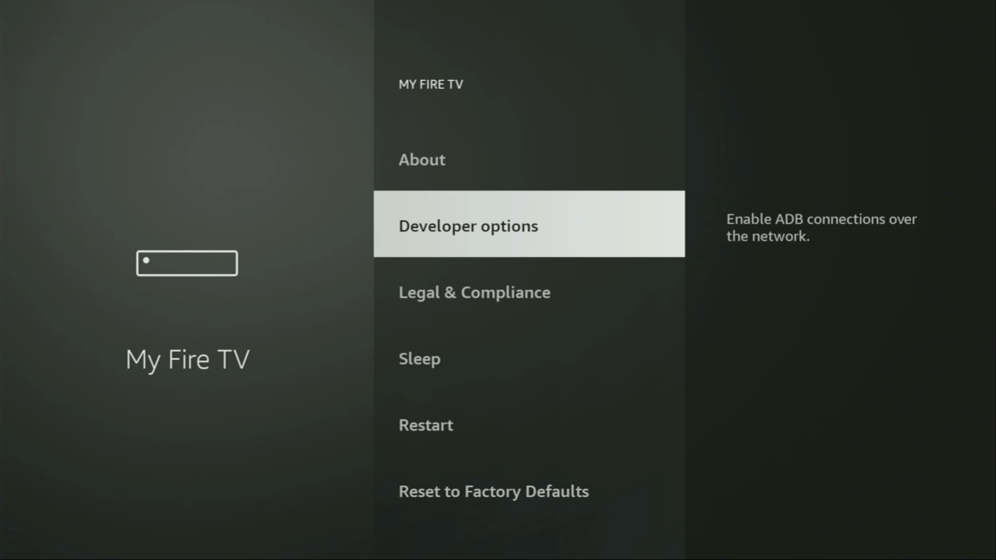
key(Down)
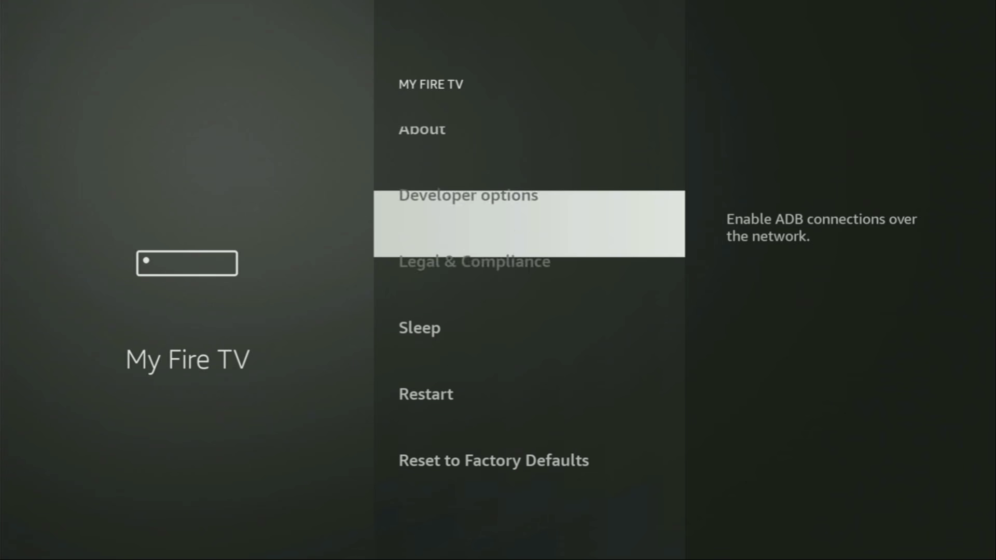
key(Down)
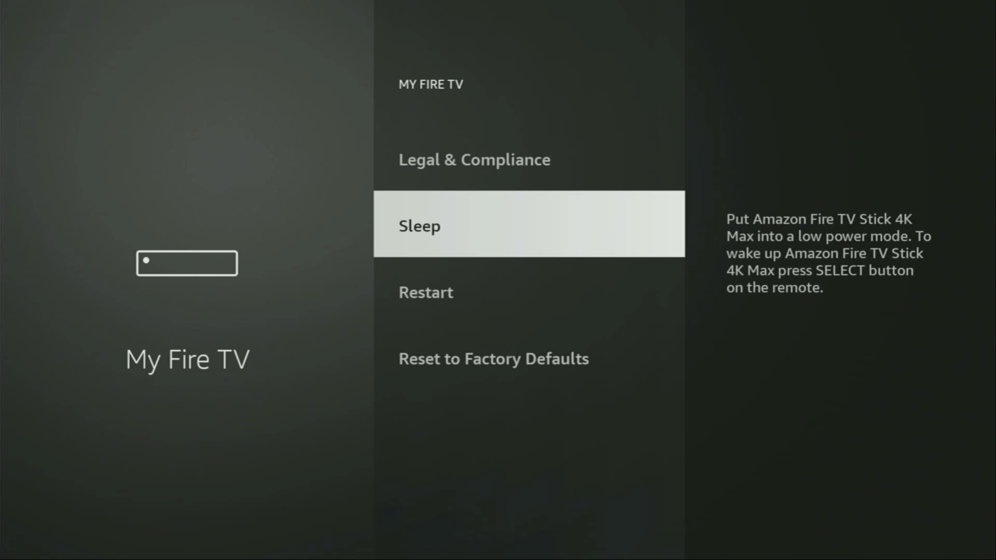
key(Down)
key(Up)
key(Up)
key(Up)
key(Up)
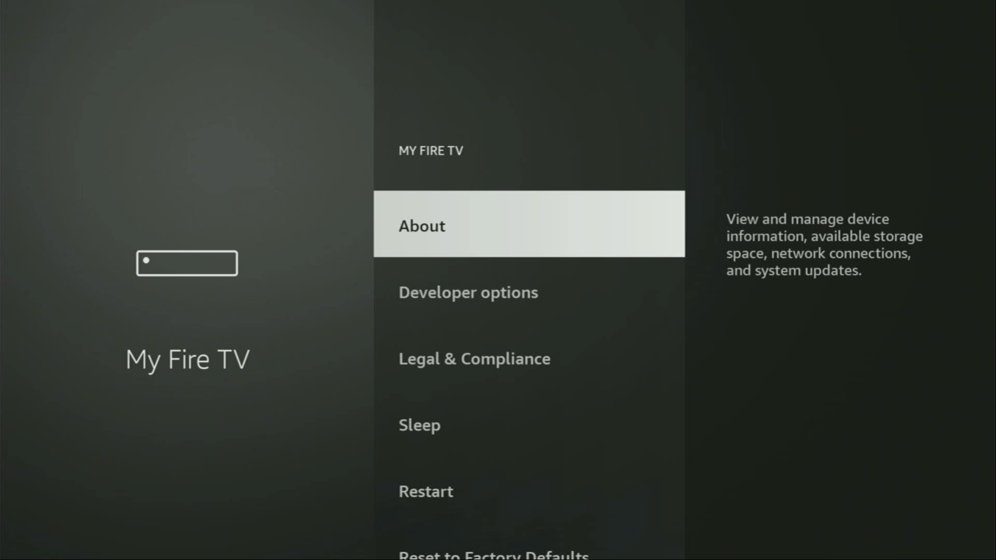
Step: Open About and select the Fire TV Stick 4K Max entry repeatedly to unlock Developer options, returning to My Fire TV
key(Return)
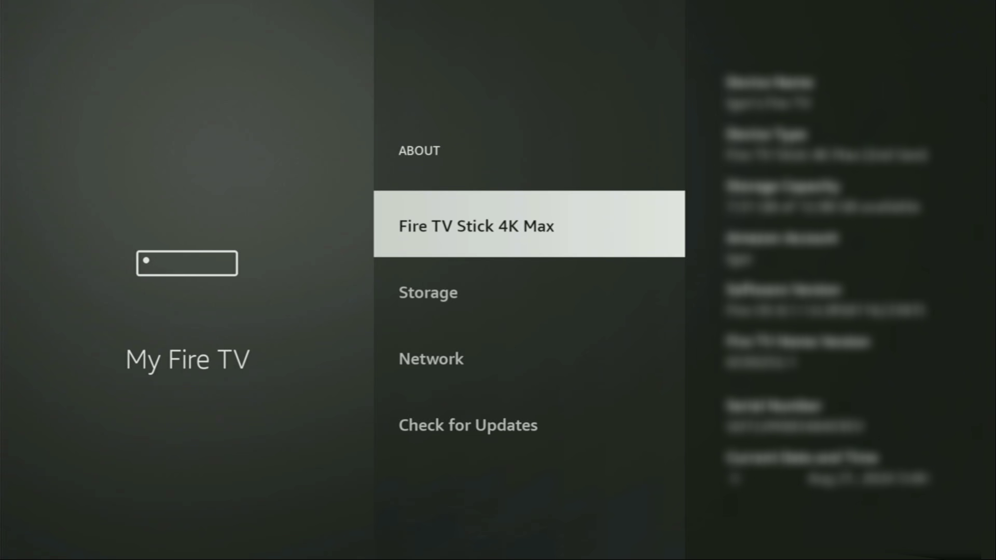
key(Return)
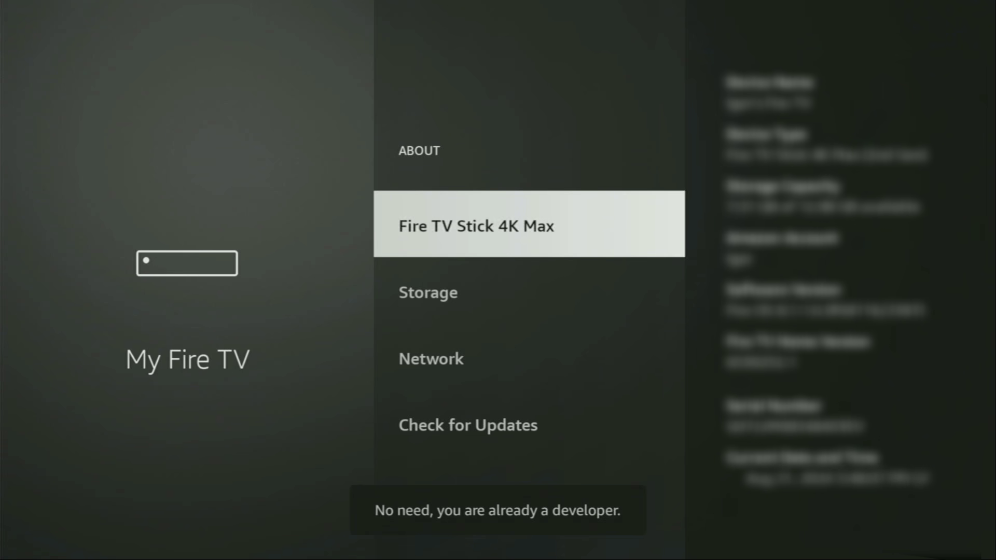
key(Return)
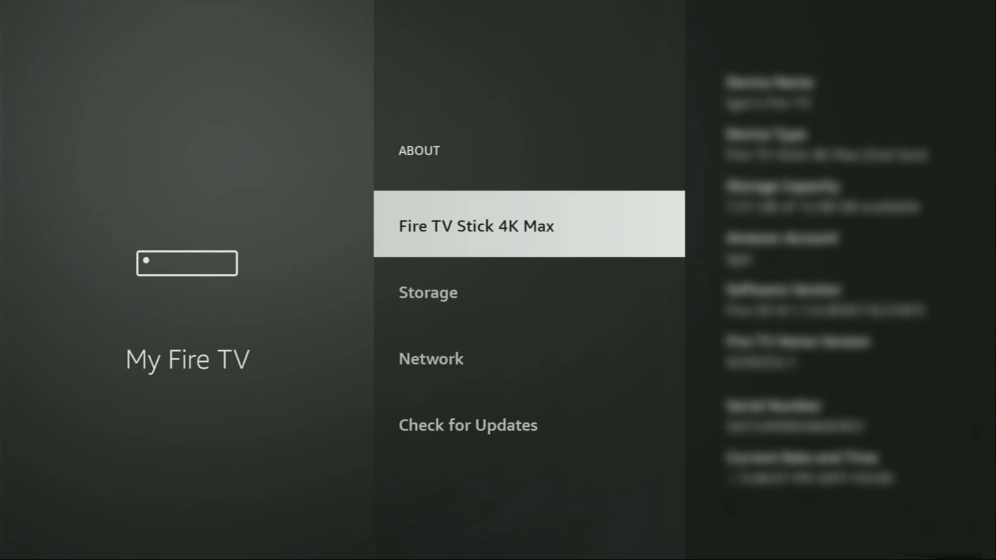
key(Escape)
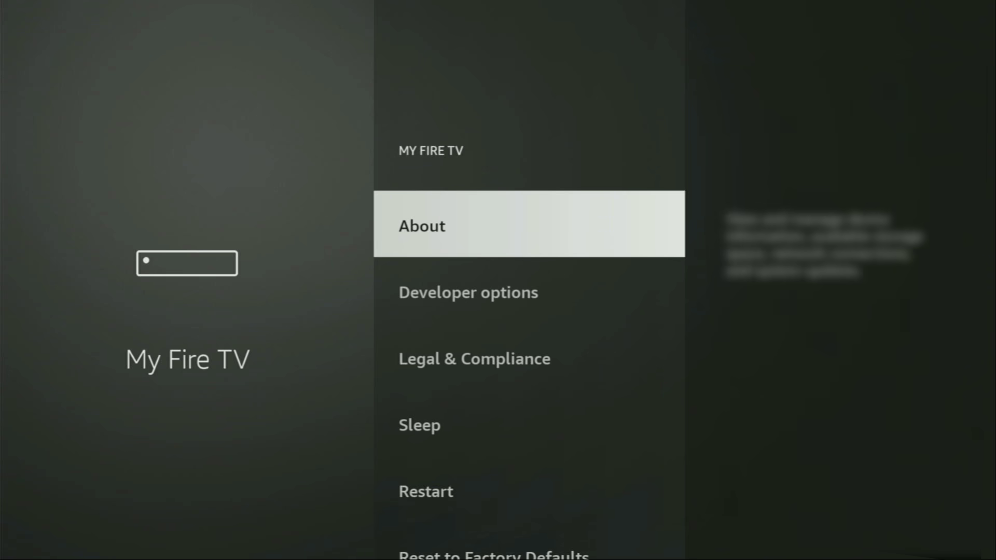
Step: Open Developer options, check that ADB debugging is on, and open the Install unknown apps list
key(Down)
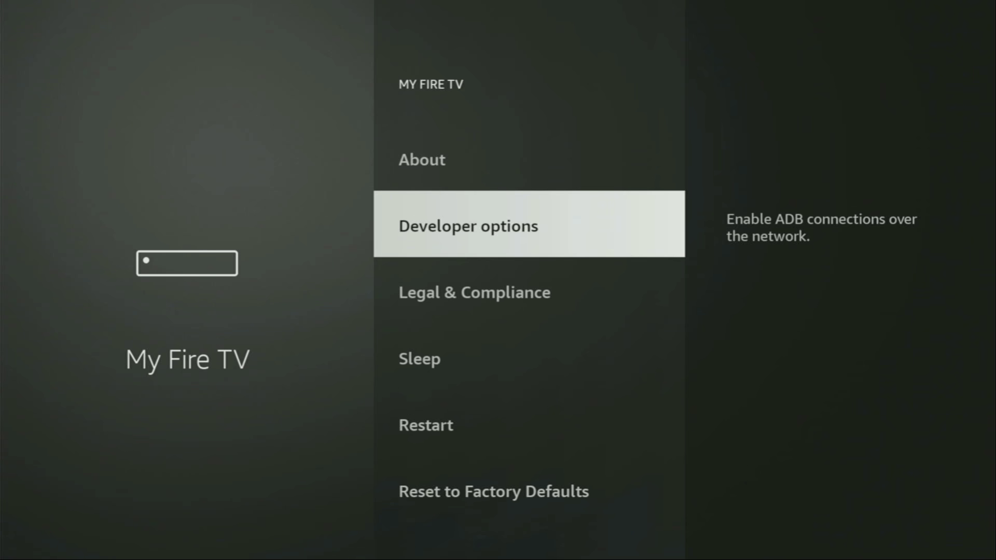
key(Return)
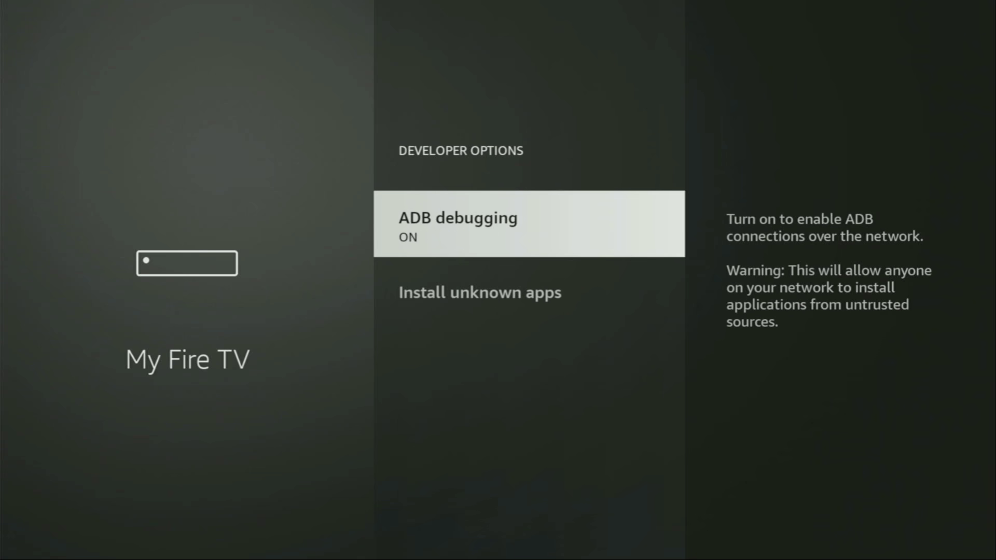
key(Return)
key(Down)
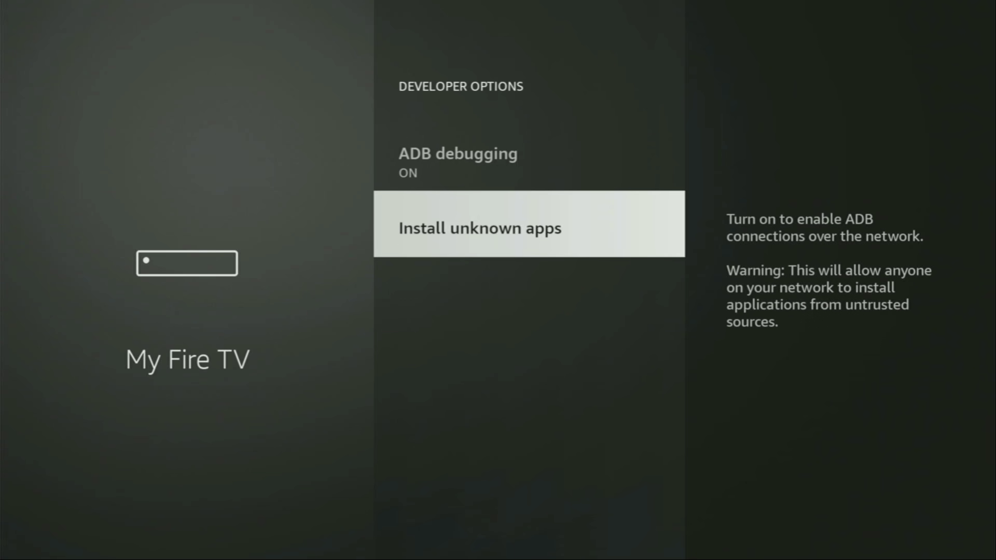
key(Return)
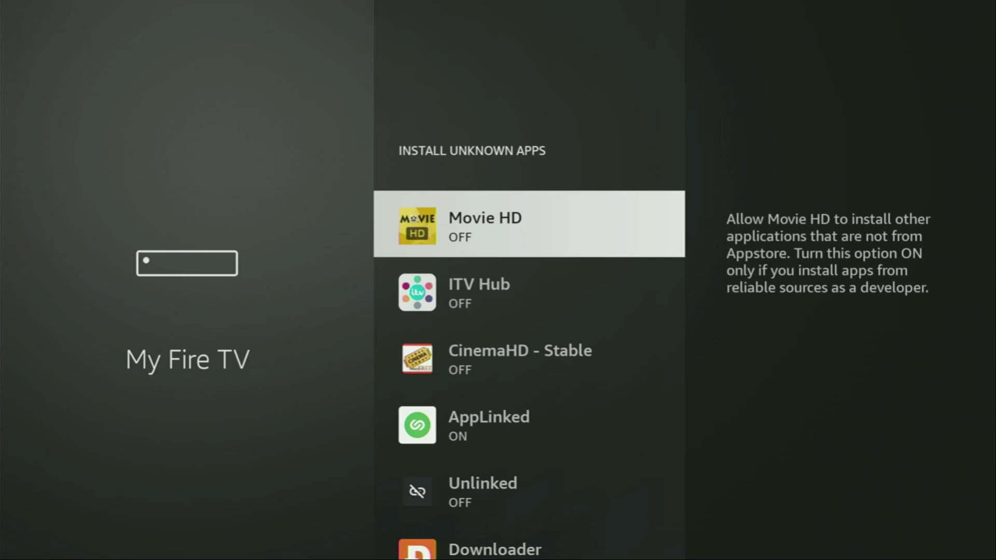
Step: Check that Downloader is allowed to install unknown apps
key(Down)
key(Down)
key(Down)
key(Down)
key(Down)
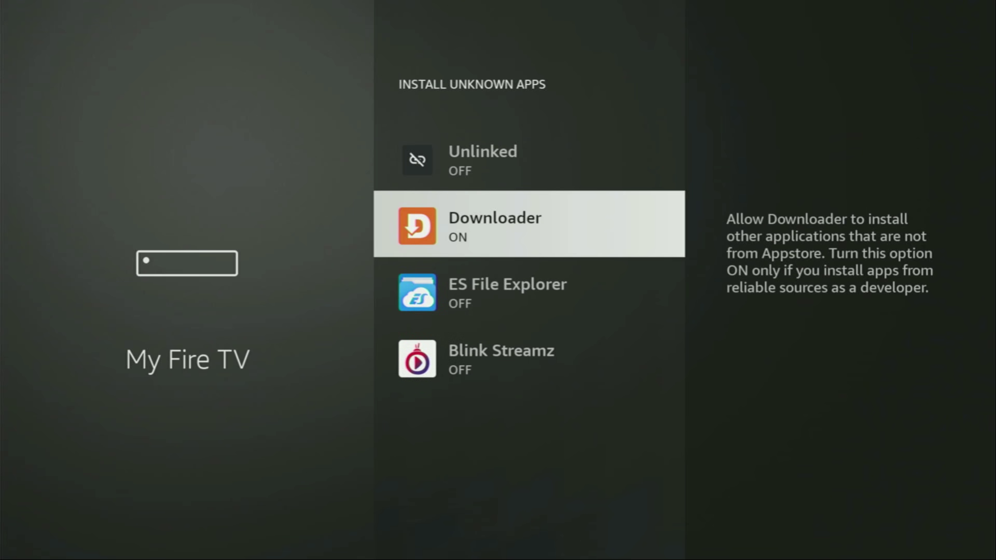
key(Return)
Step: Review the unknown-app install permissions of the other listed apps and go back to the Downloader entry
key(Down)
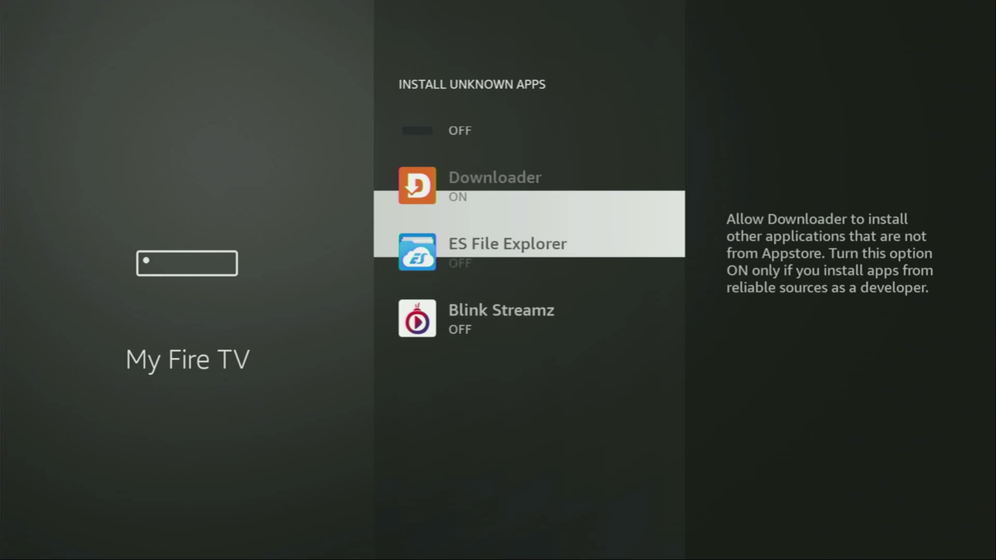
key(Up)
key(Up)
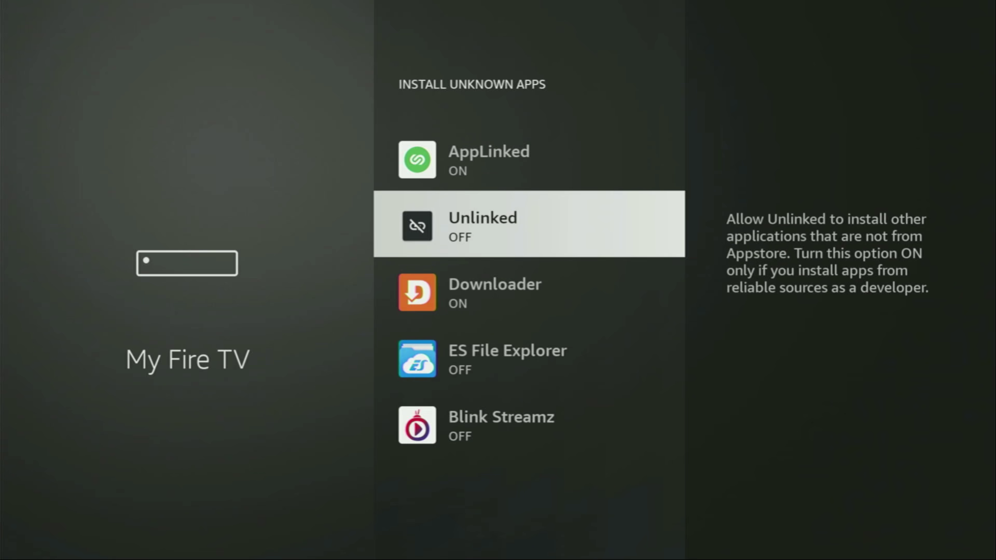
key(Up)
key(Up)
key(Up)
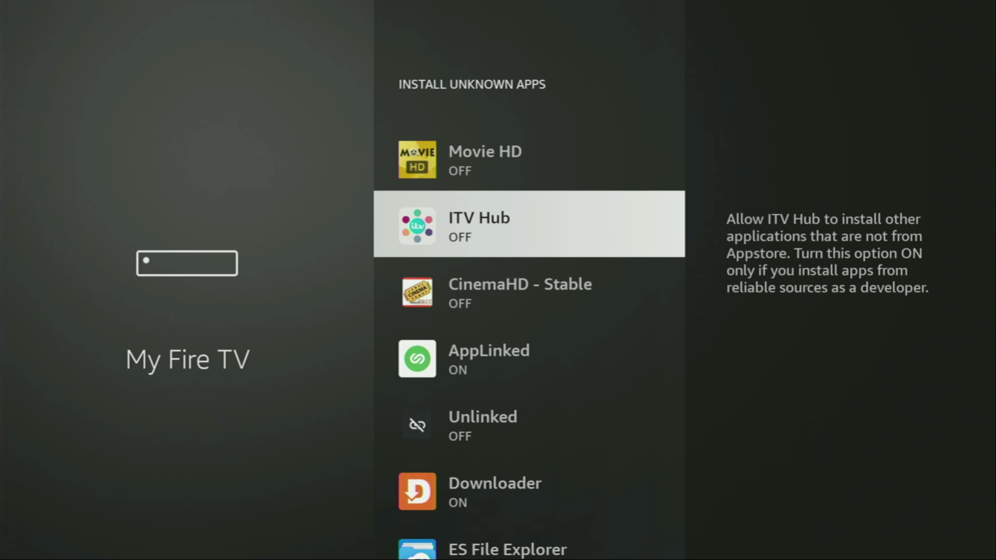
key(Up)
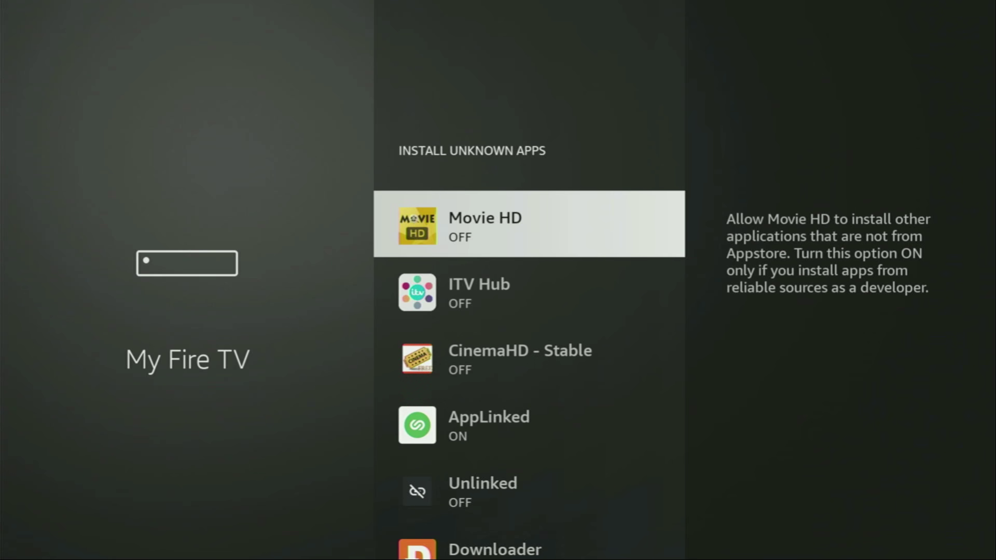
key(Down)
key(Down)
key(Down)
key(Down)
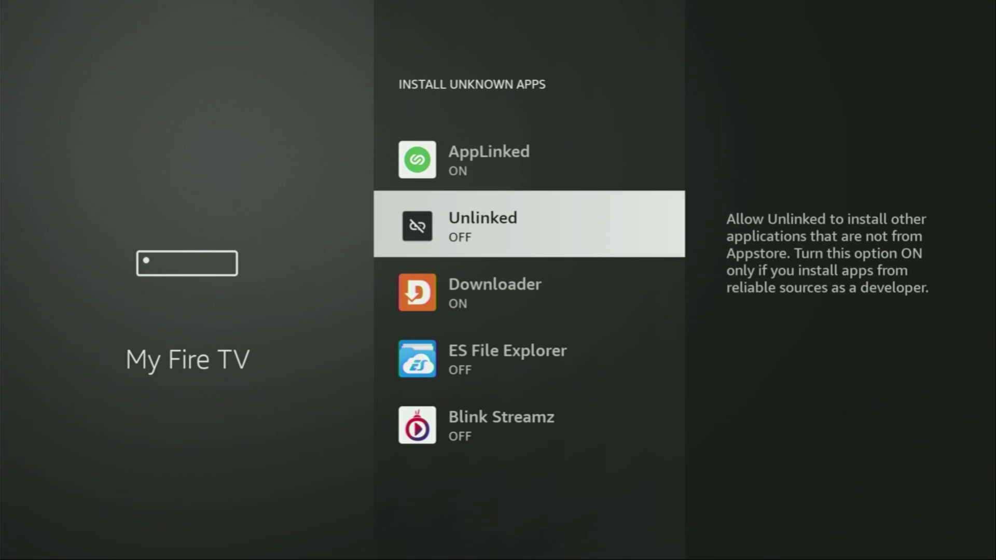
key(Down)
key(Down)
key(Down)
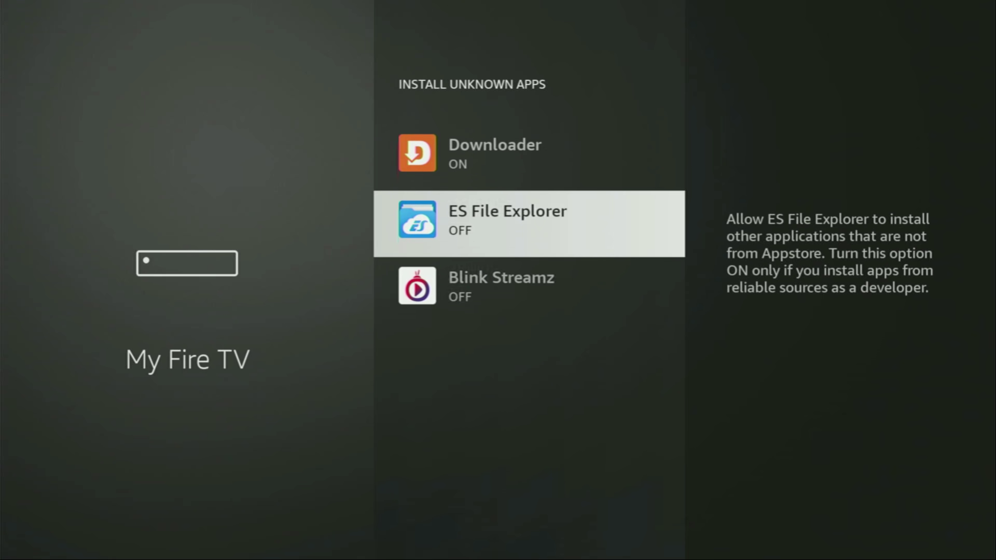
key(Up)
key(Up)
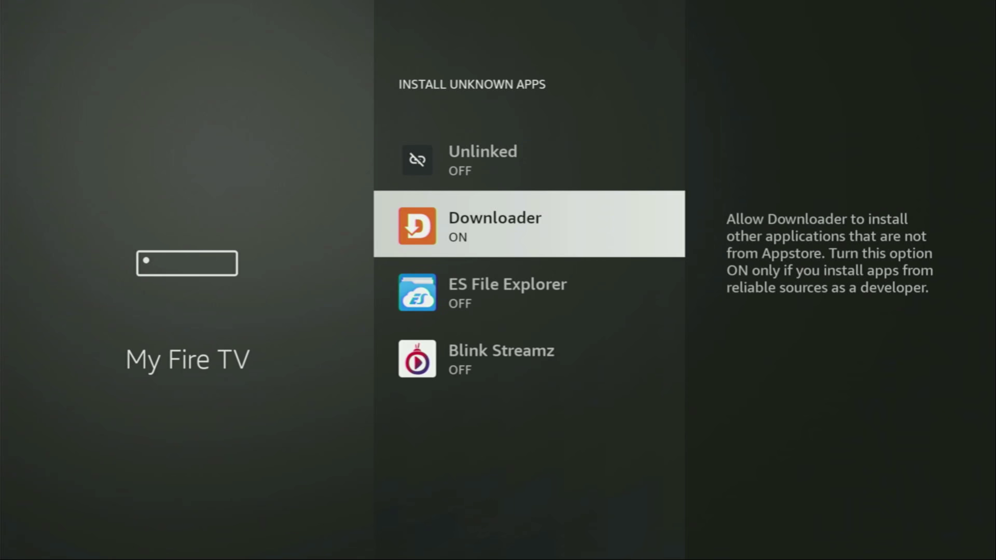
Step: Return to the home screen and open the full Your Apps & Channels list
key(Home)
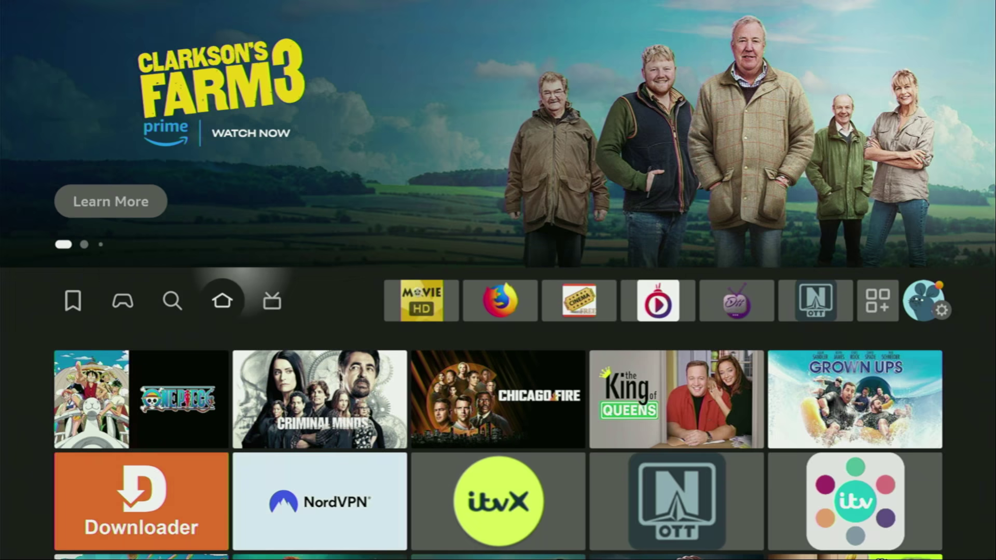
key(Right)
key(Right)
key(Right)
key(Right)
key(Right)
key(Right)
key(Right)
key(Right)
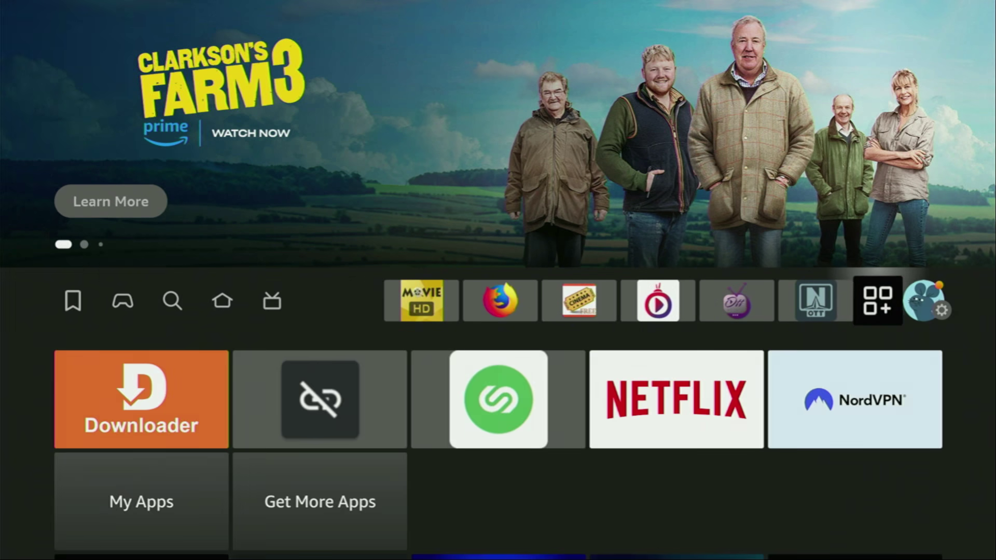
key(Return)
Step: Find NordVPN among the installed apps and launch it
key(Down)
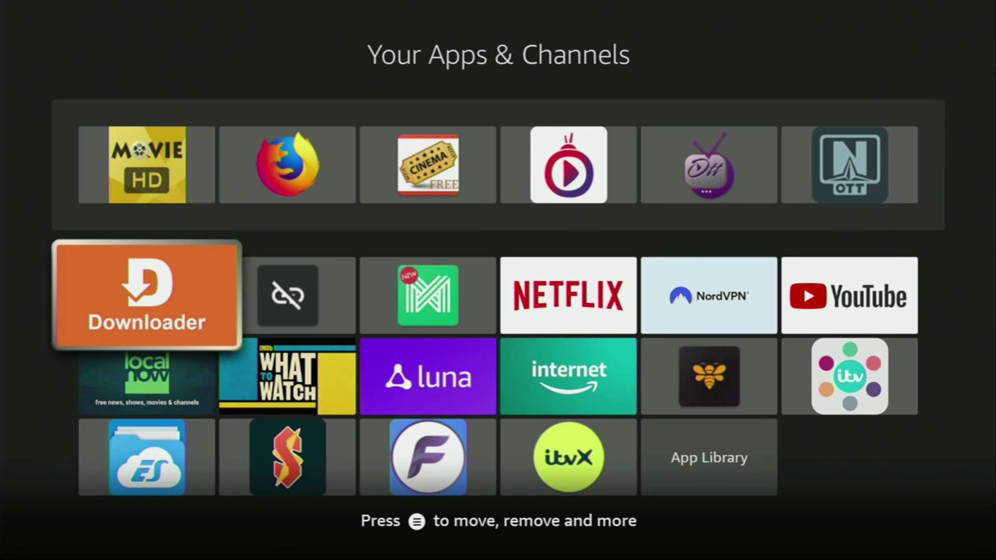
key(Right)
key(Right)
key(Right)
key(Right)
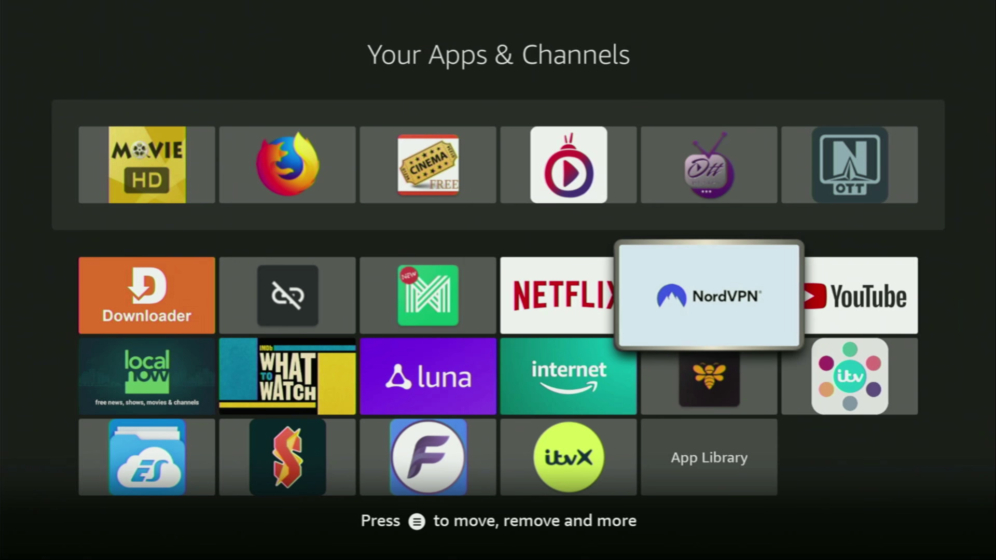
key(Return)
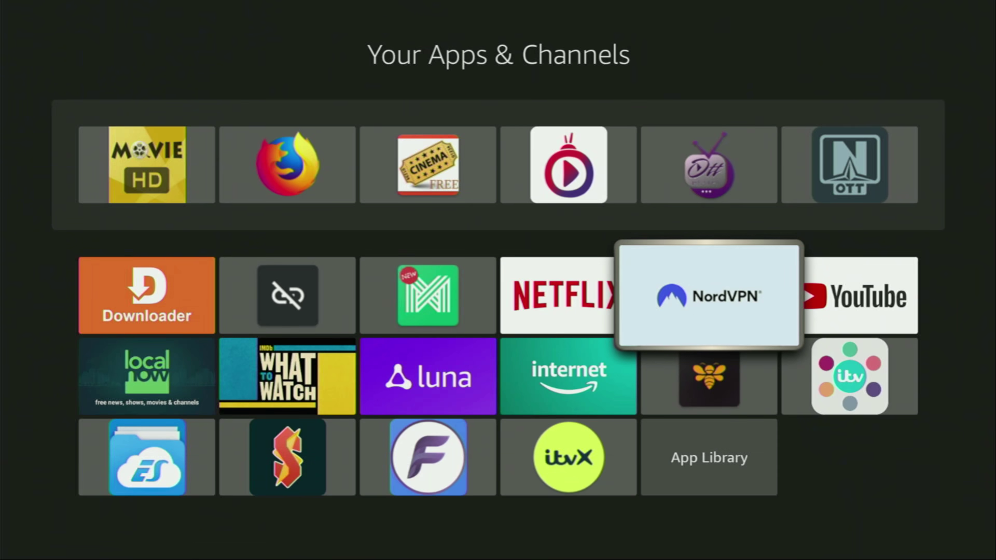
Step: Look through the suggested servers and open the full country list
key(Right)
key(Right)
key(Right)
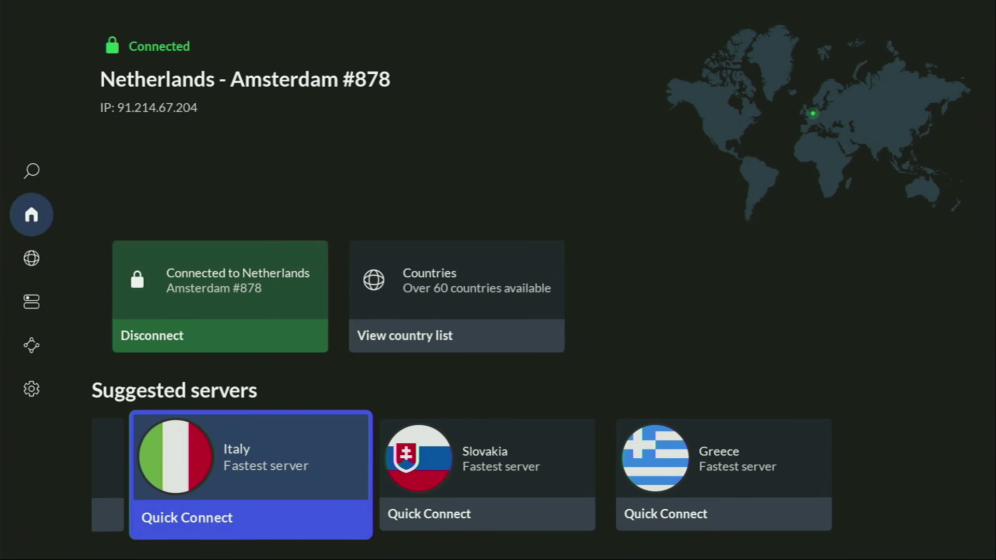
key(Up)
key(Return)
Step: Browse the available server countries in the groups A through G
key(Down)
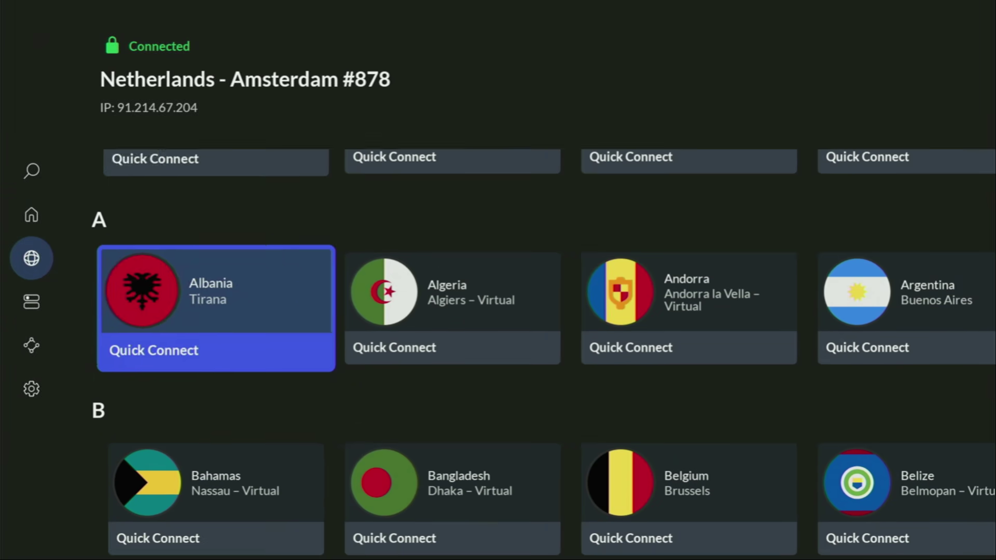
key(Right)
key(Right)
key(Right)
key(Right)
key(Right)
key(Right)
key(Down)
key(Down)
key(Down)
key(Down)
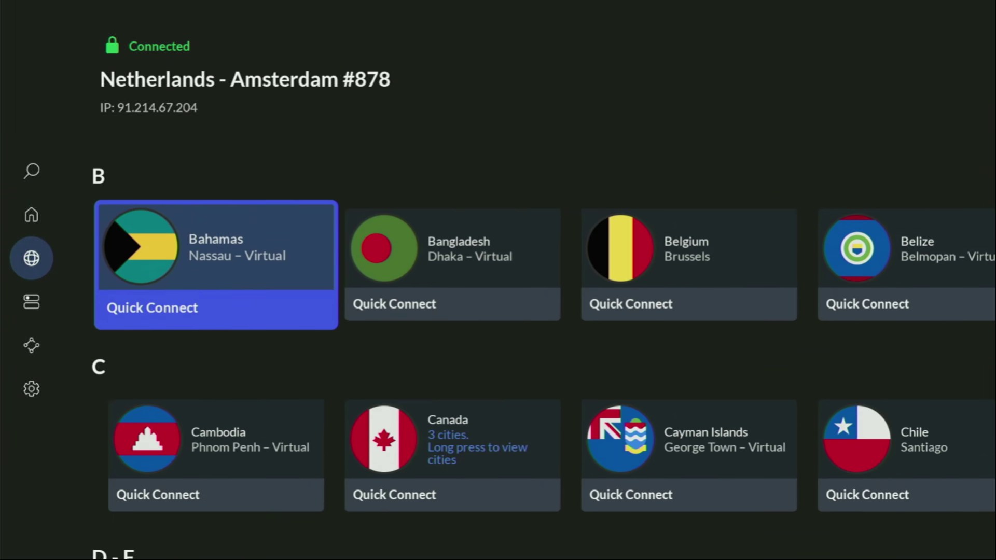
key(Right)
key(Right)
key(Right)
key(Right)
key(Right)
key(Right)
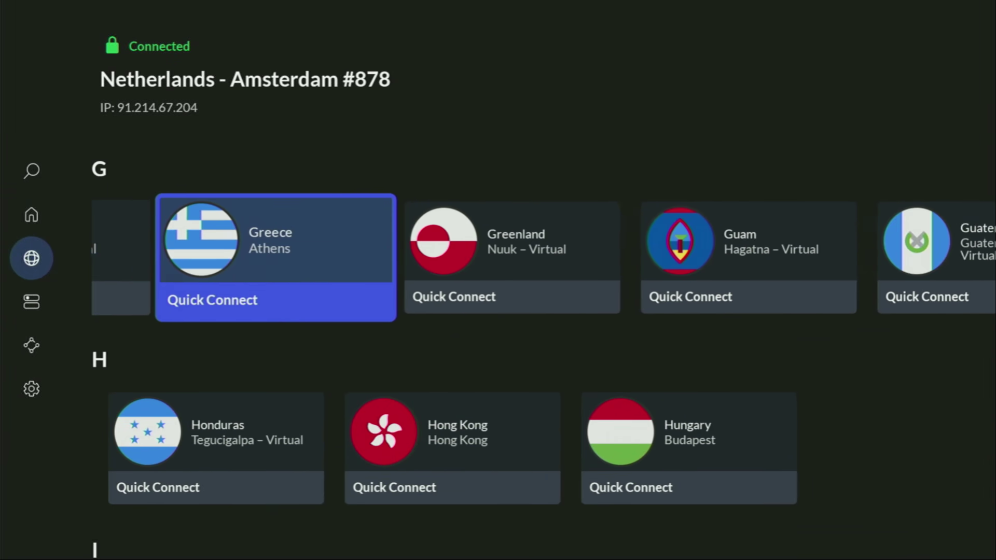
Step: Examine the server countries listed in the groups H through K
key(Down)
key(Down)
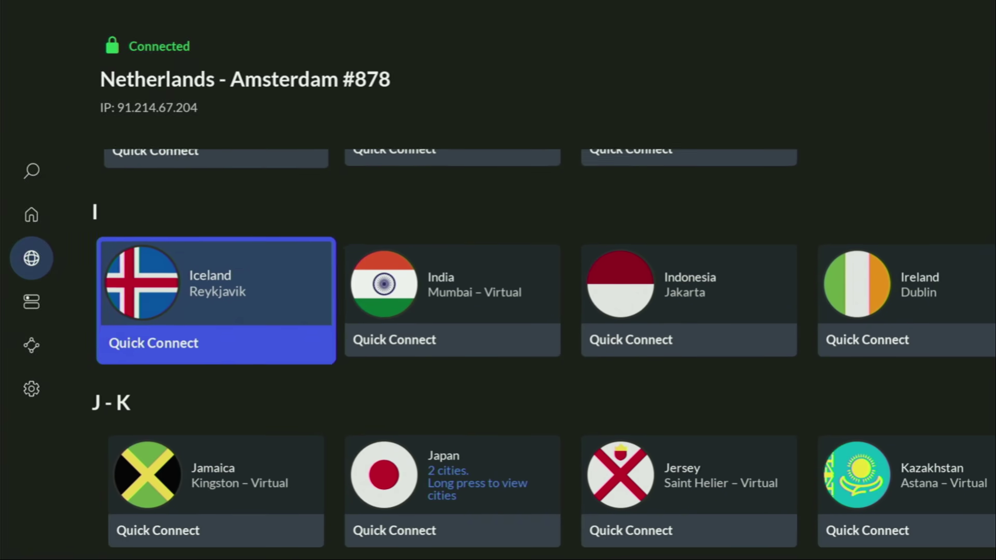
key(Right)
key(Right)
key(Right)
key(Right)
key(Right)
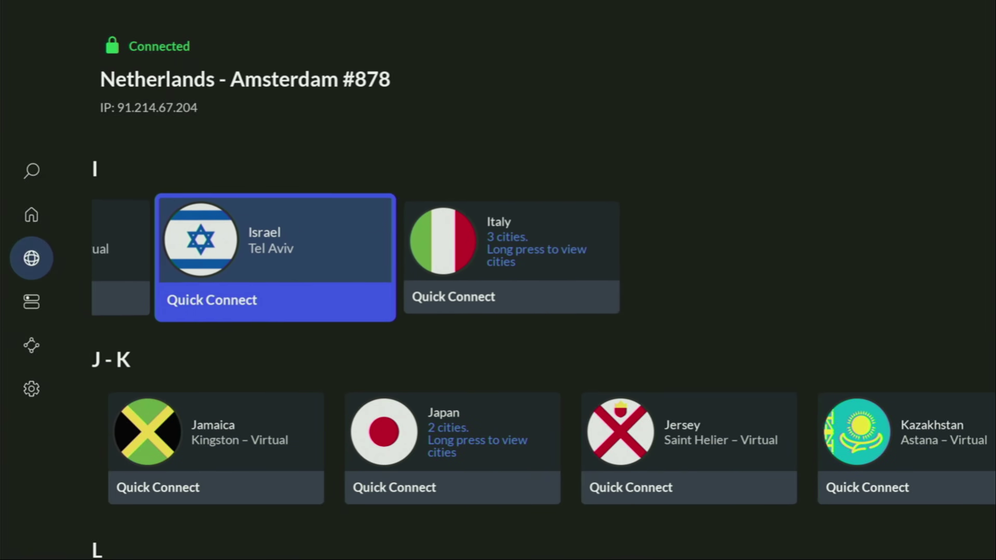
key(Down)
key(Right)
key(Right)
key(Right)
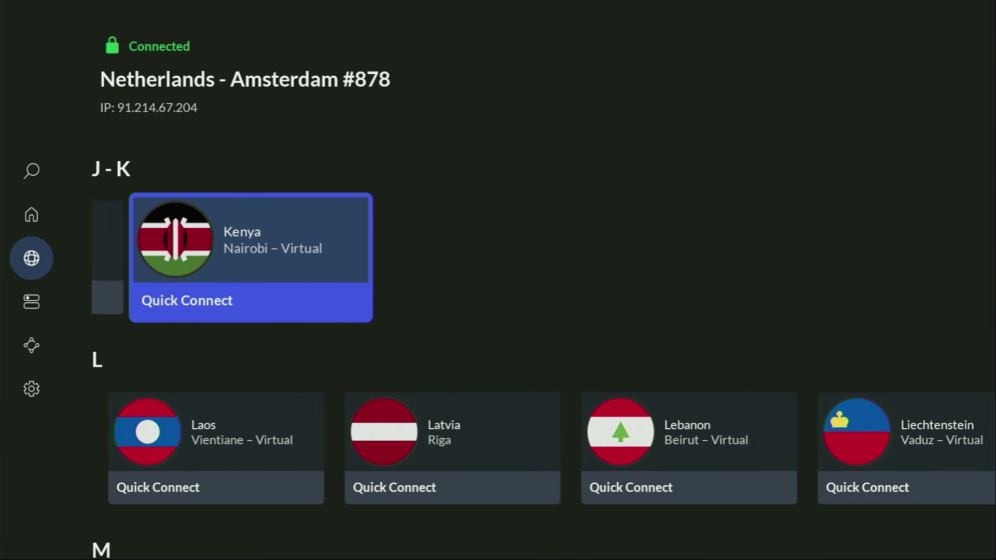
Step: Look through the server countries listed under L and M
key(Down)
key(Right)
key(Right)
key(Right)
key(Right)
key(Right)
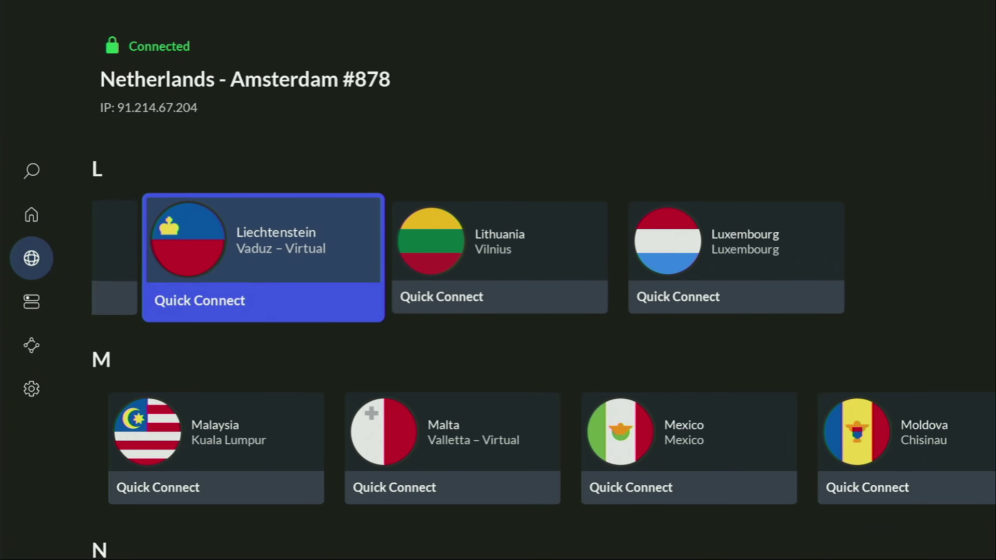
key(Down)
key(Right)
key(Right)
key(Right)
key(Right)
key(Right)
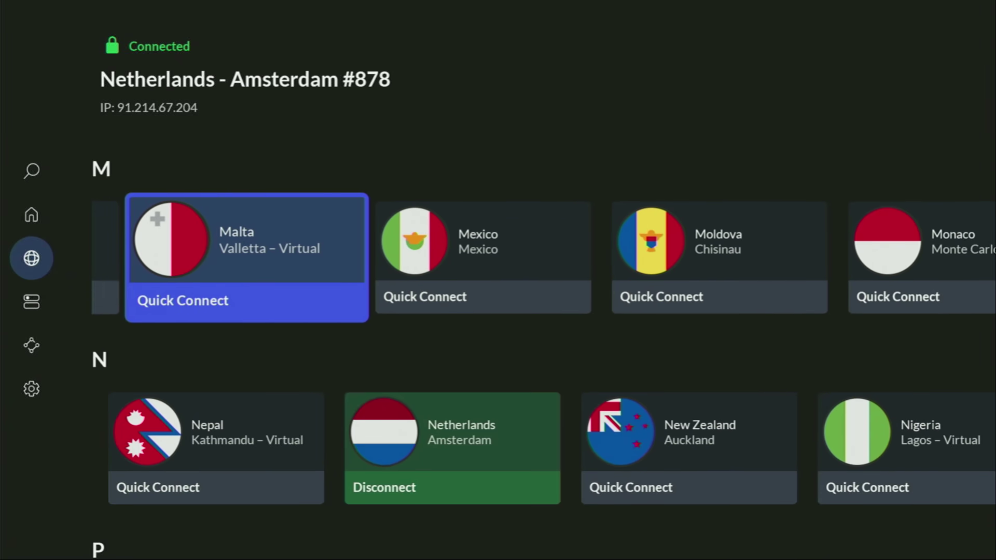
key(Right)
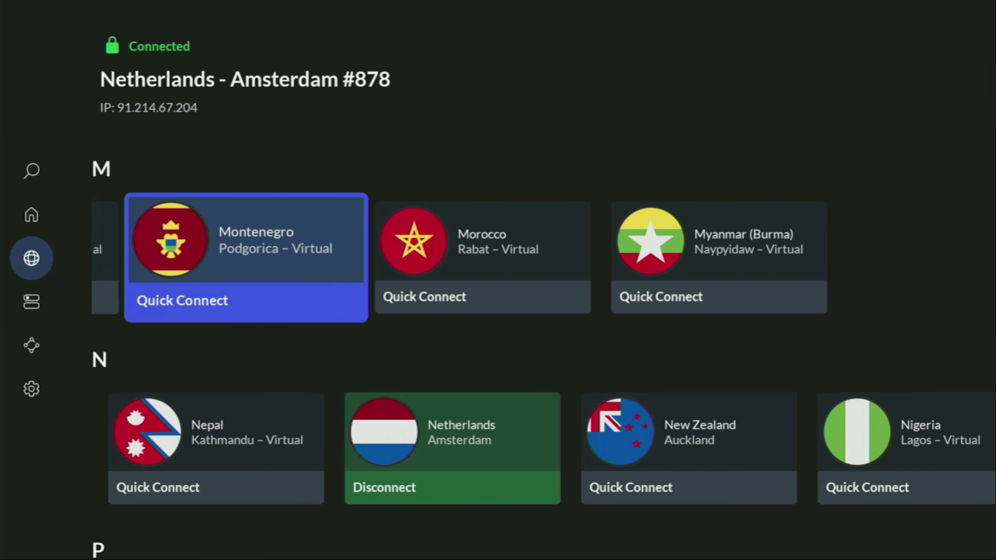
Step: Find Norway among the countries under N and connect to its Oslo server
key(Down)
key(Right)
key(Right)
key(Right)
key(Right)
key(Right)
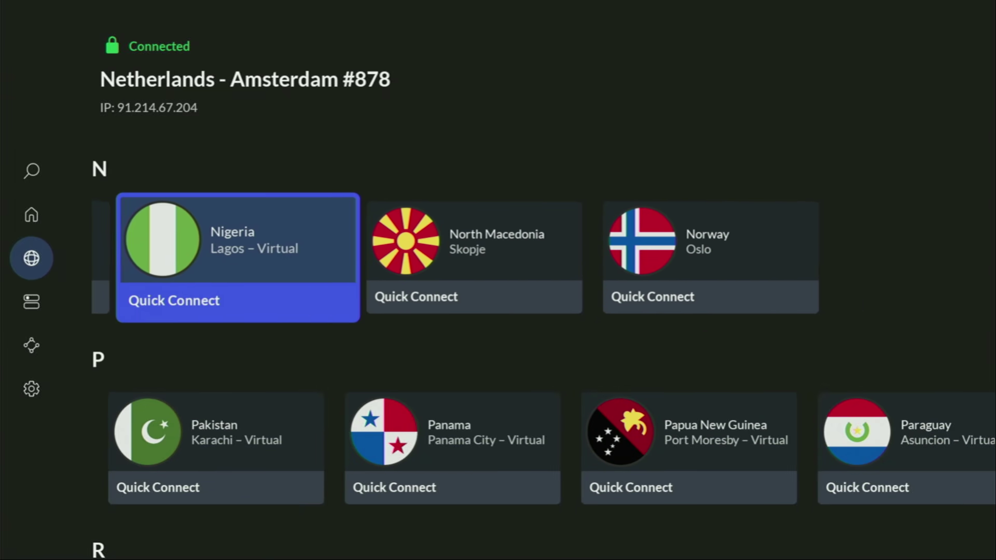
key(Return)
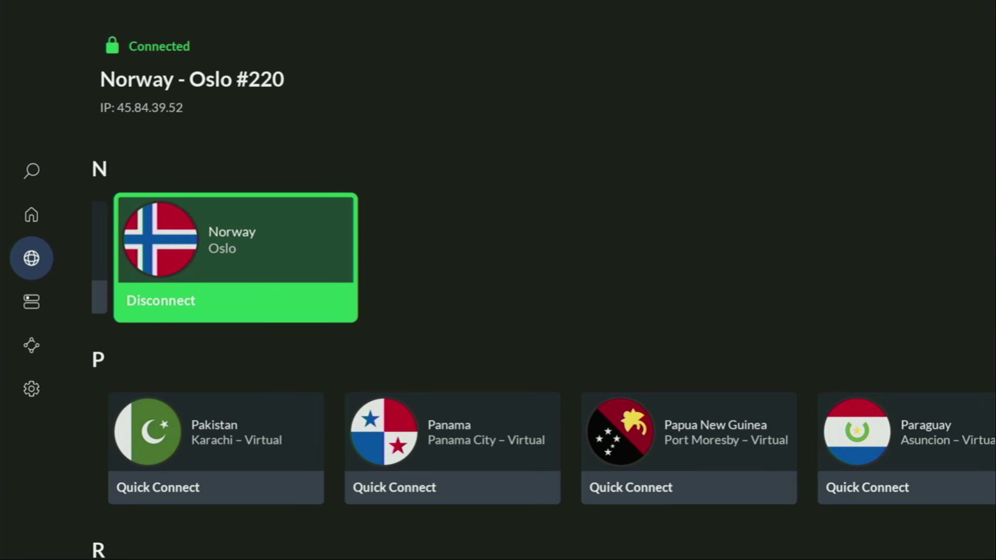
Step: Browse the remaining server countries from P through U - V
key(Down)
key(Right)
key(Right)
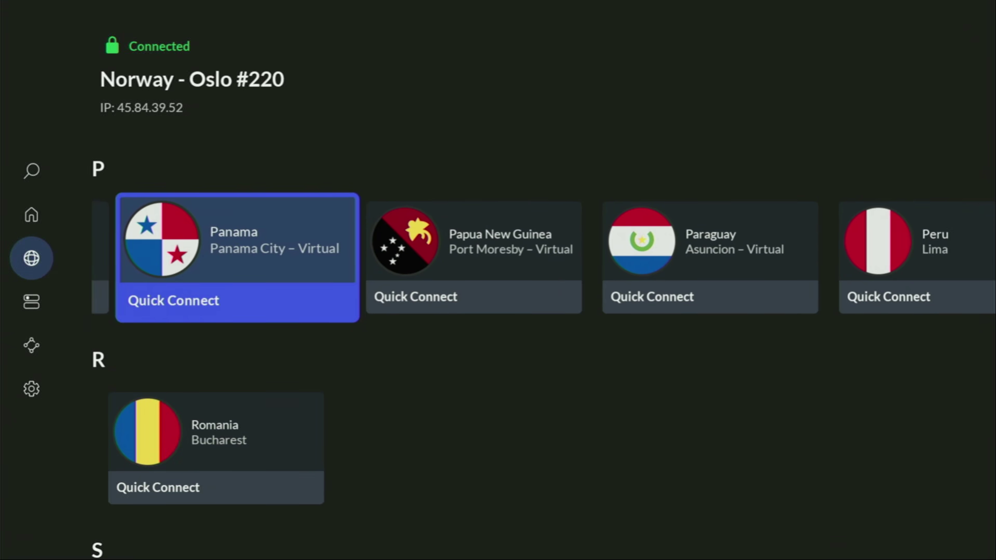
key(Right)
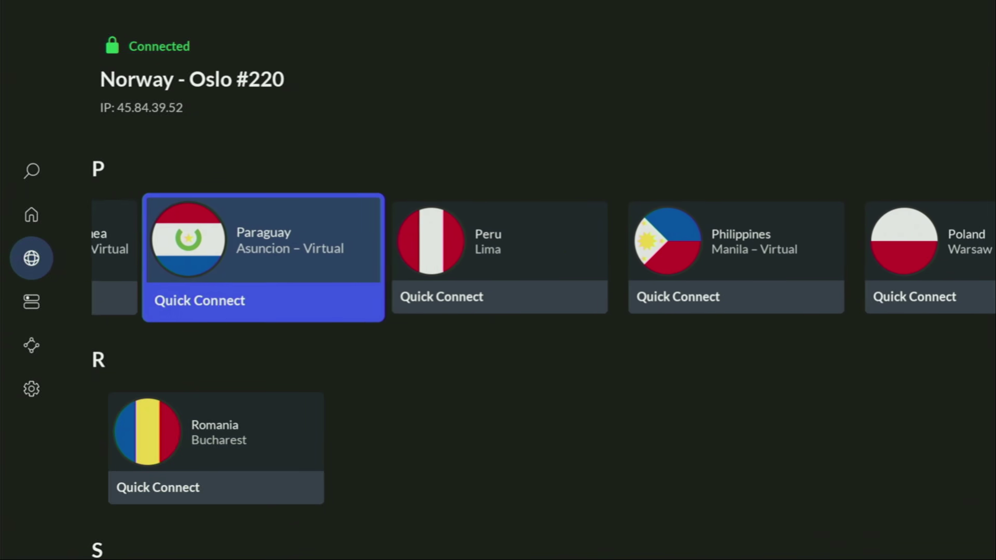
key(Right)
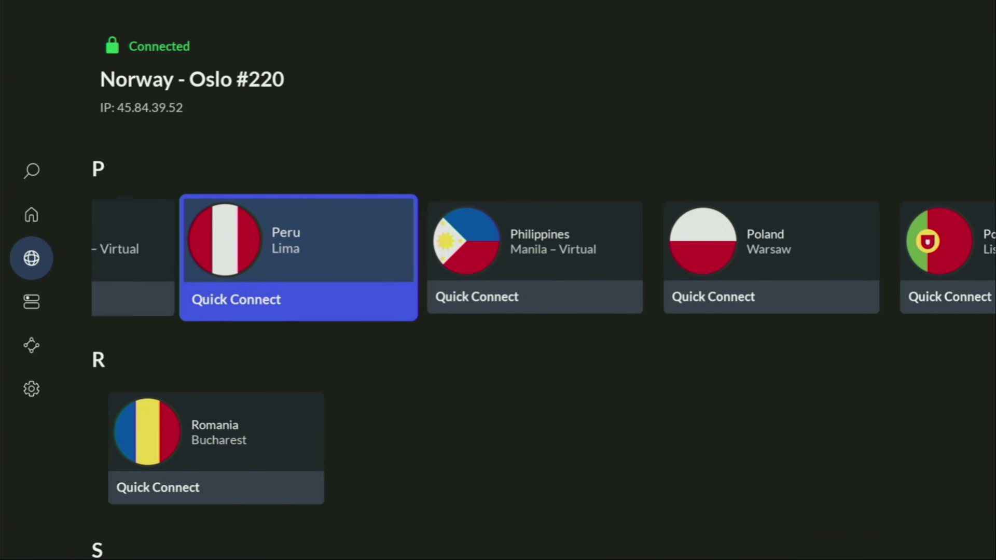
key(Right)
key(Right)
key(Right)
key(Right)
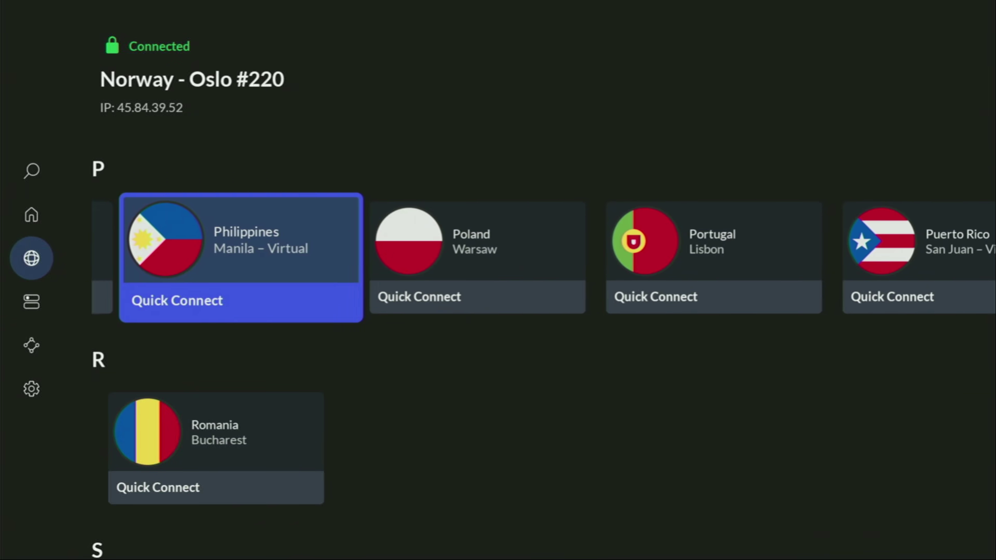
key(Down)
key(Down)
key(Down)
key(Down)
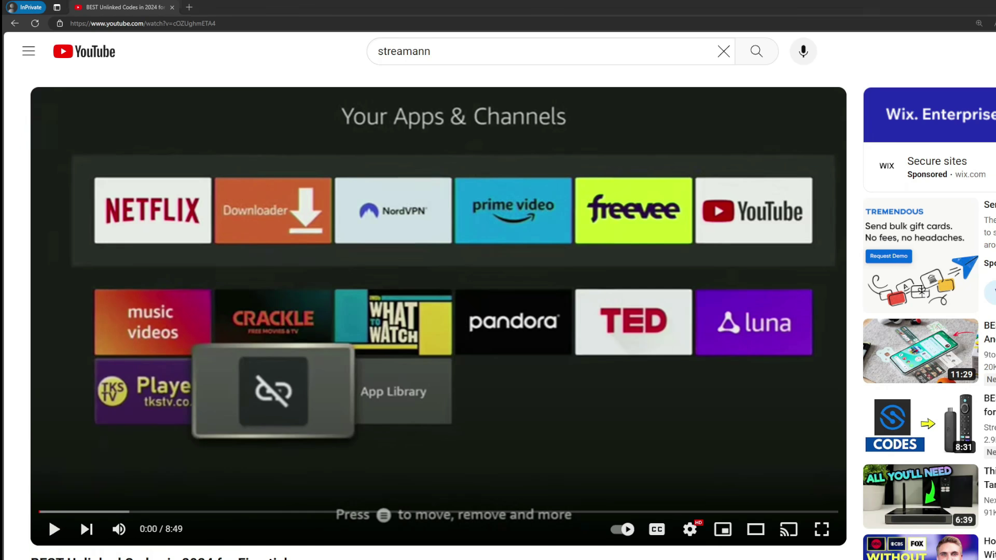
Step: Switch to the YouTube video page, open the topvpnoffer.com link in the pinned comment, and read the 3 months extra offer
scroll(352, 446, down, 6)
click(332, 309)
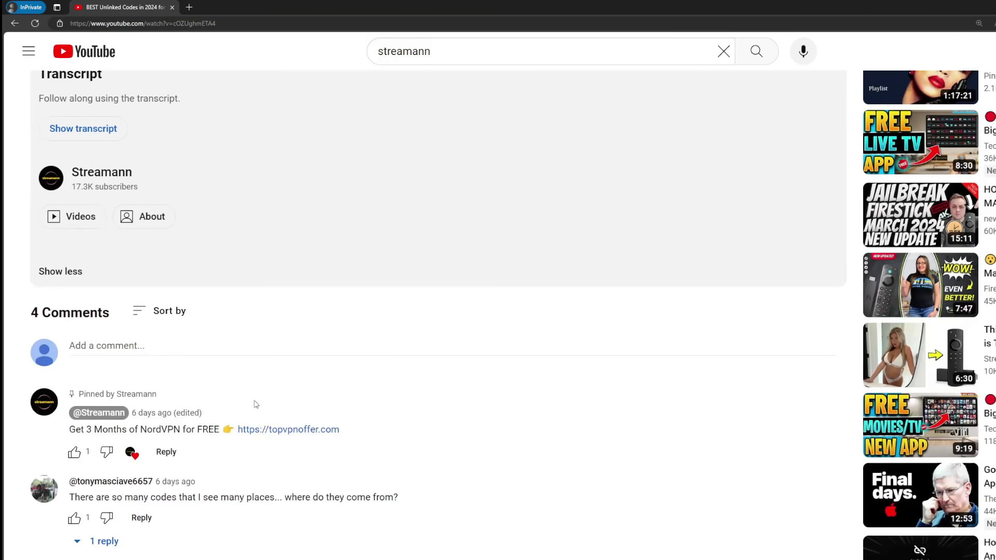
drag(340, 430, 237, 430)
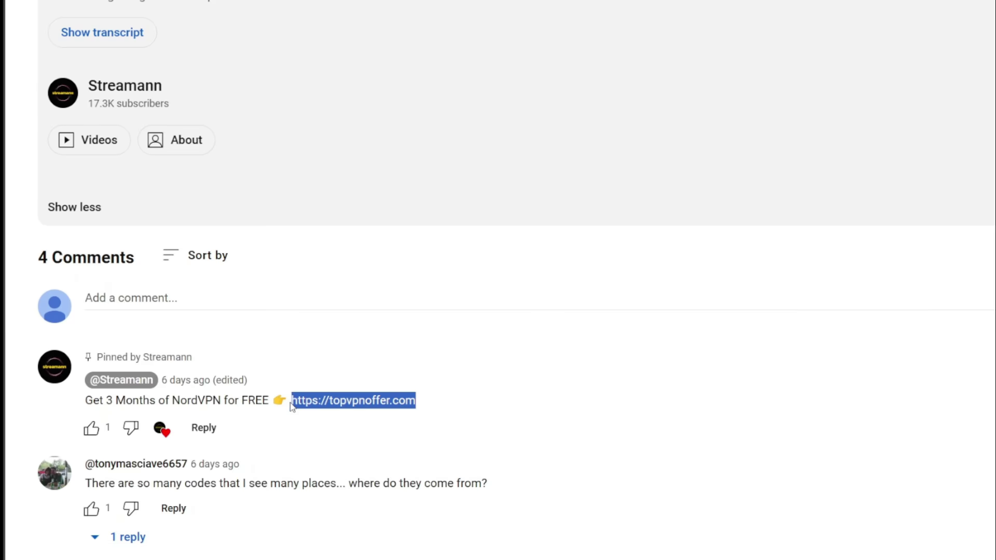
click(399, 400)
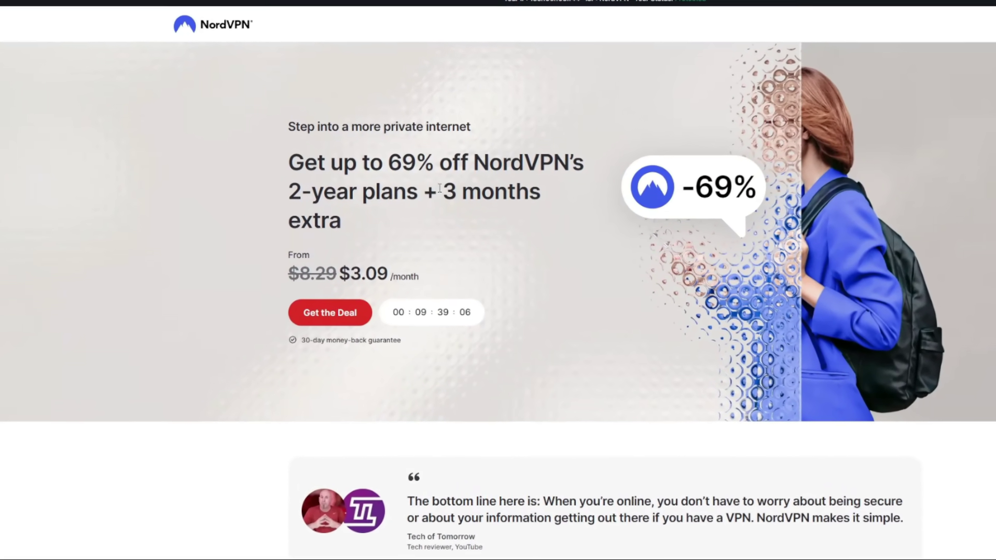
drag(440, 188, 546, 222)
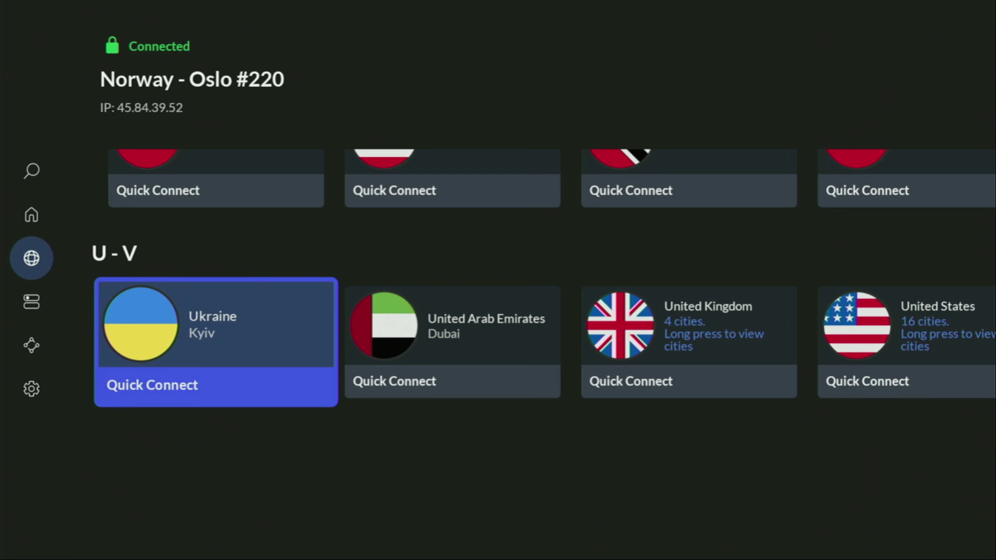
Step: Go back to the NordVPN home screen and view its suggested servers and main sections
key(Escape)
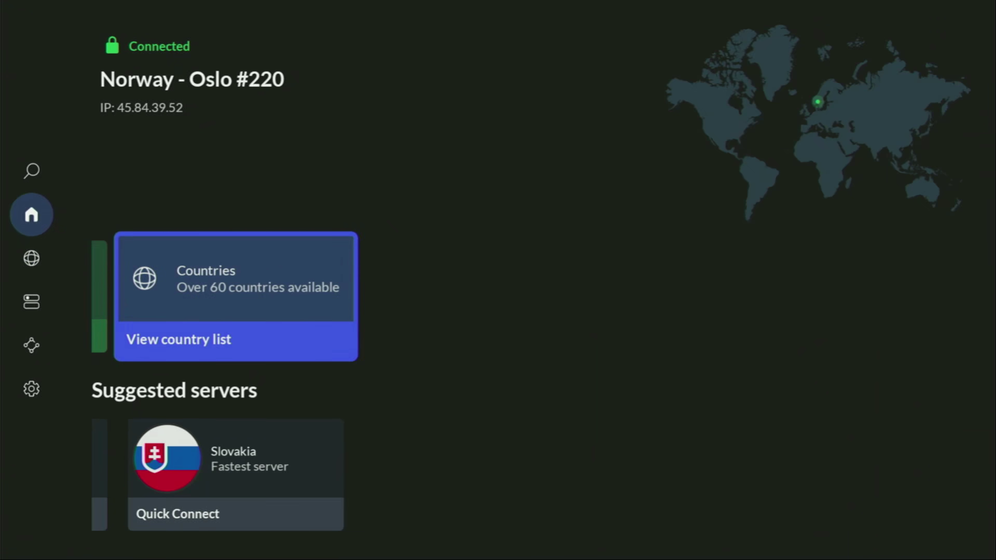
key(Left)
key(Down)
key(Left)
key(Left)
key(Left)
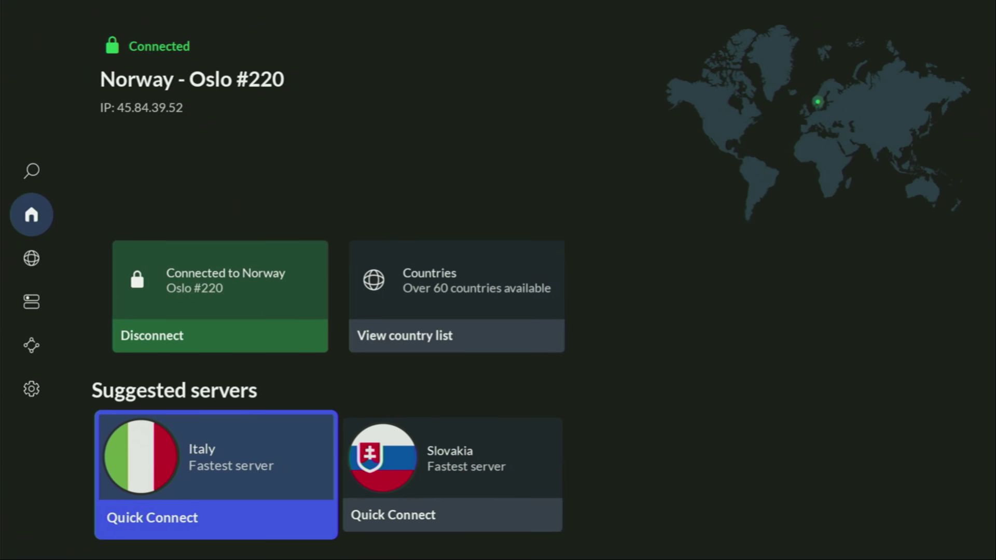
key(Left)
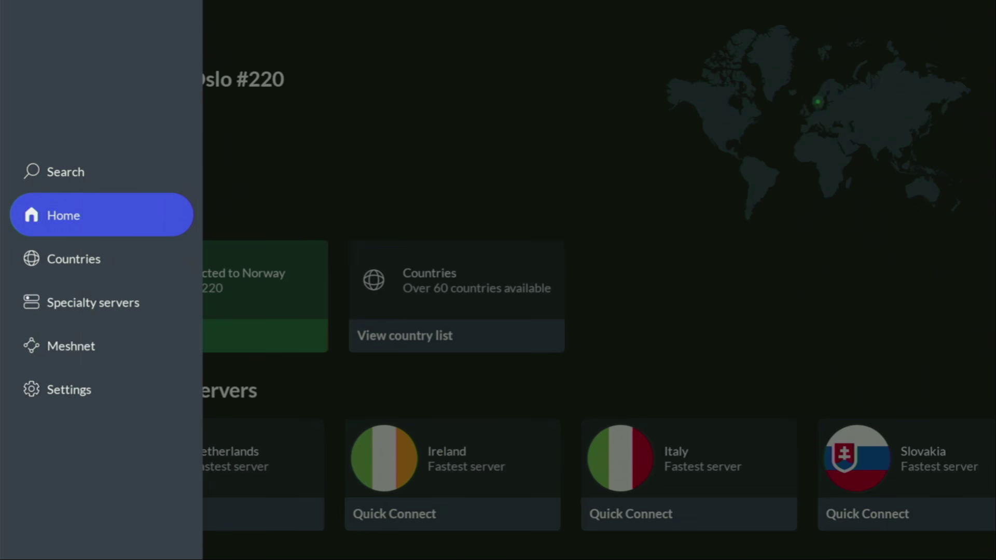
key(Right)
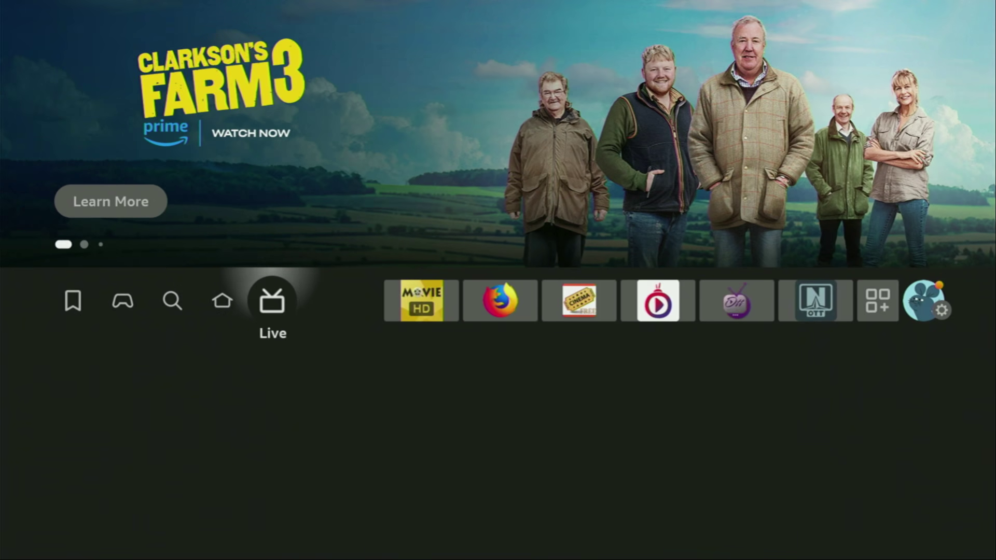
Step: Open the full Your Apps & Channels list from the Fire TV home screen and launch Downloader
key(Right)
key(Right)
key(Right)
key(Right)
key(Right)
key(Right)
key(Right)
key(Return)
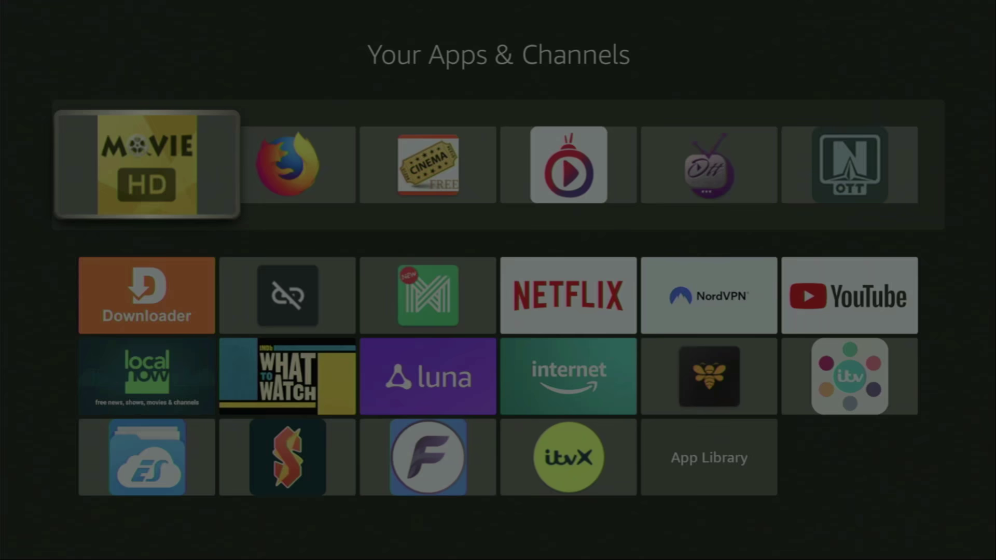
key(Down)
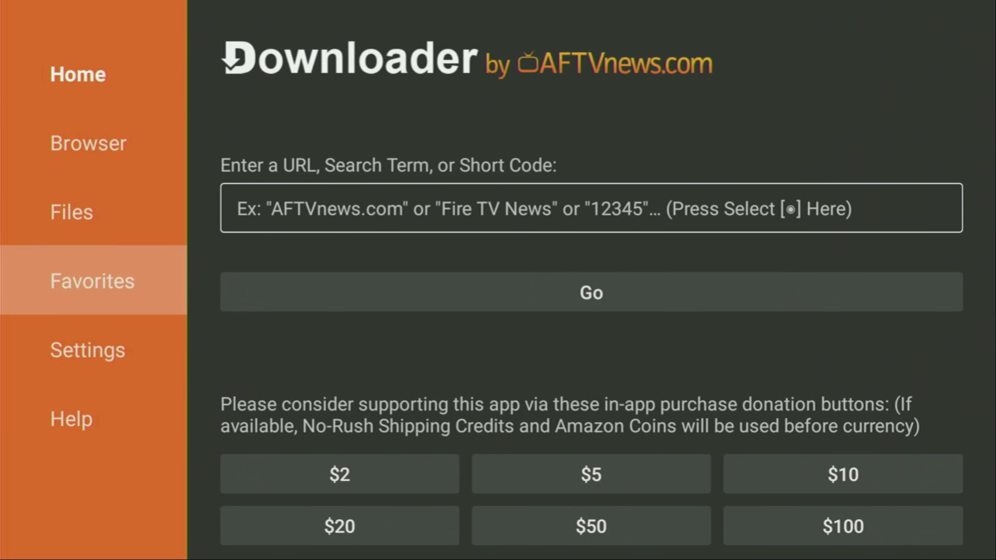
Step: Go to Downloader's Home section and open the URL, search term, or short code field for entry
key(Up)
key(Up)
key(Up)
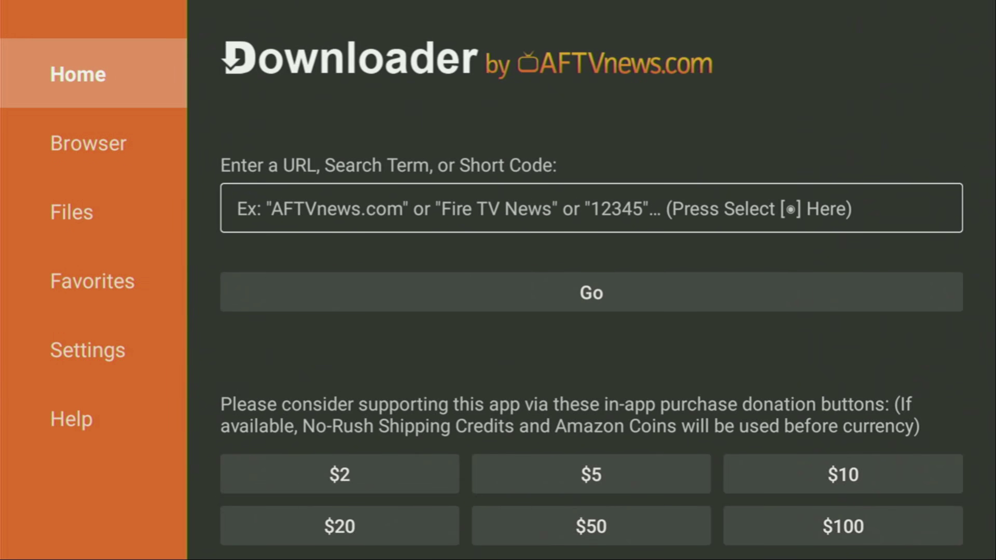
key(Down)
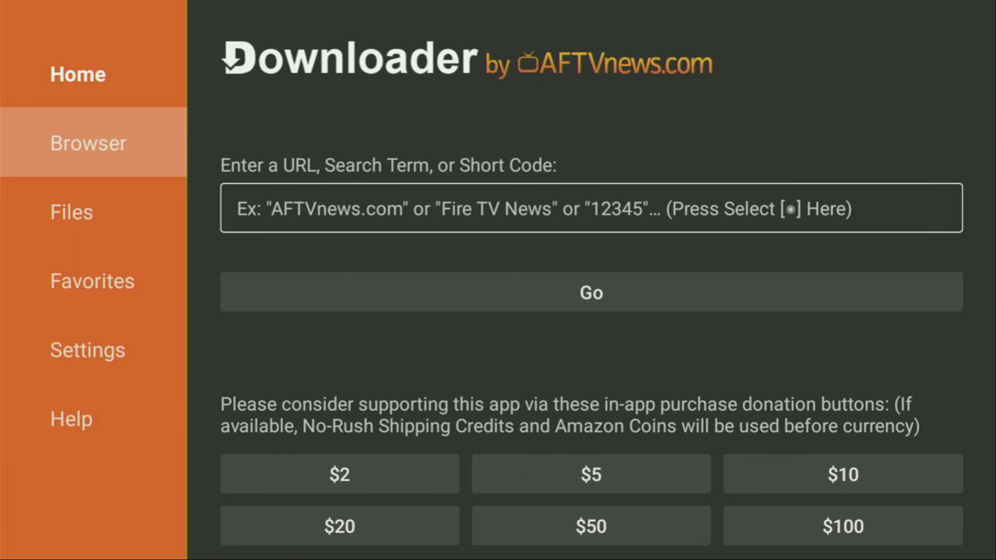
key(Up)
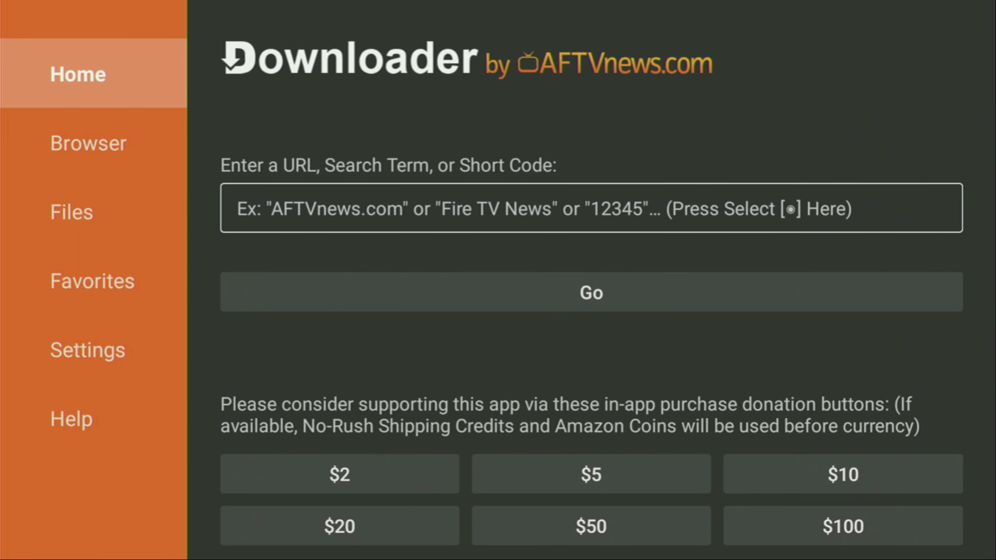
key(Right)
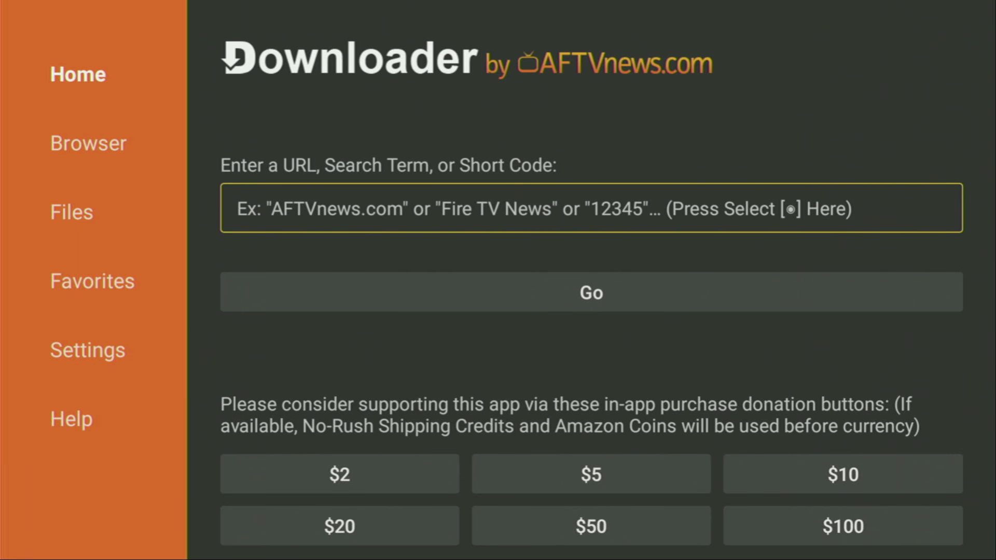
key(Return)
Step: Enter the short code 28907 in Downloader's URL, search term, or short code field
key(Up)
key(Right)
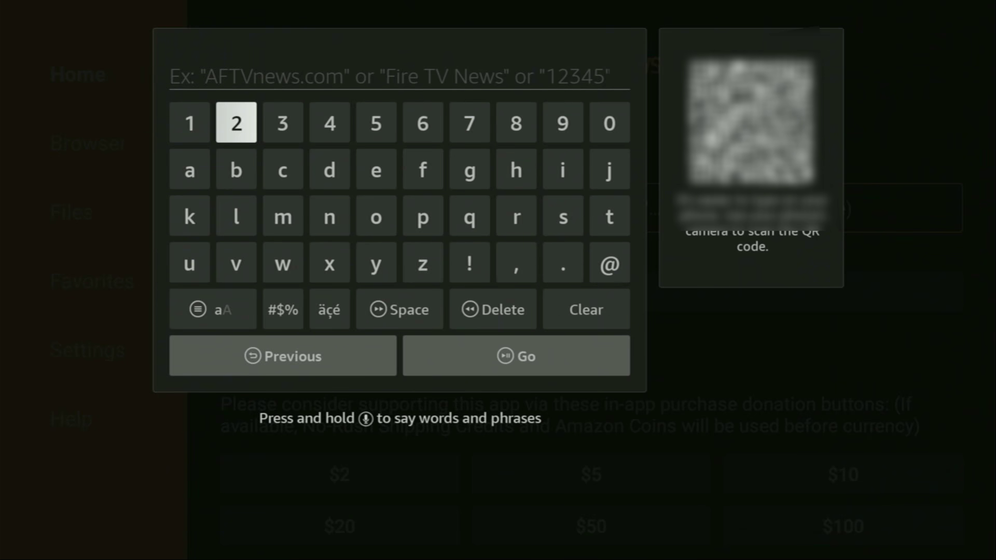
key(Return)
key(Left)
key(Left)
key(Left)
key(Left)
key(Return)
key(Right)
key(Return)
key(Right)
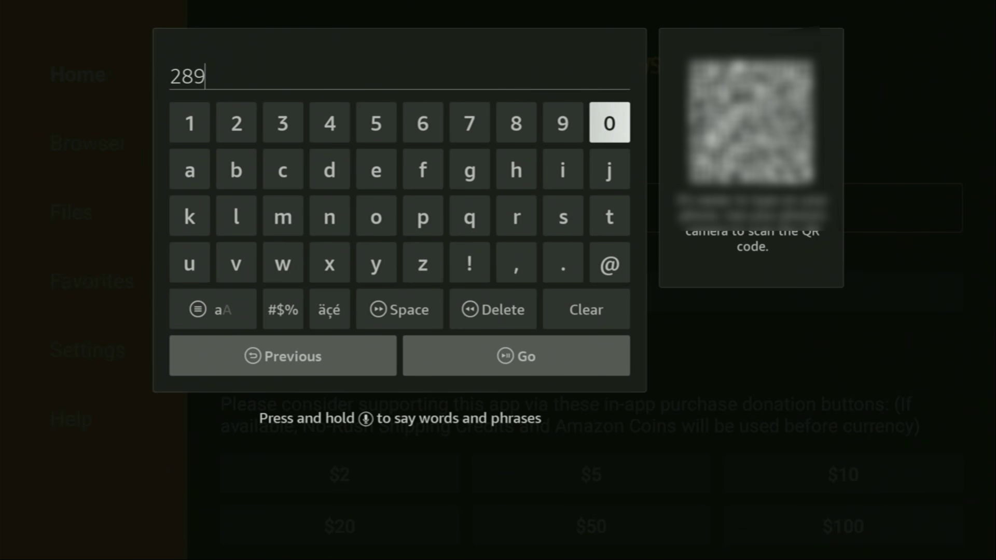
key(Return)
key(Left)
key(Left)
key(Left)
key(Return)
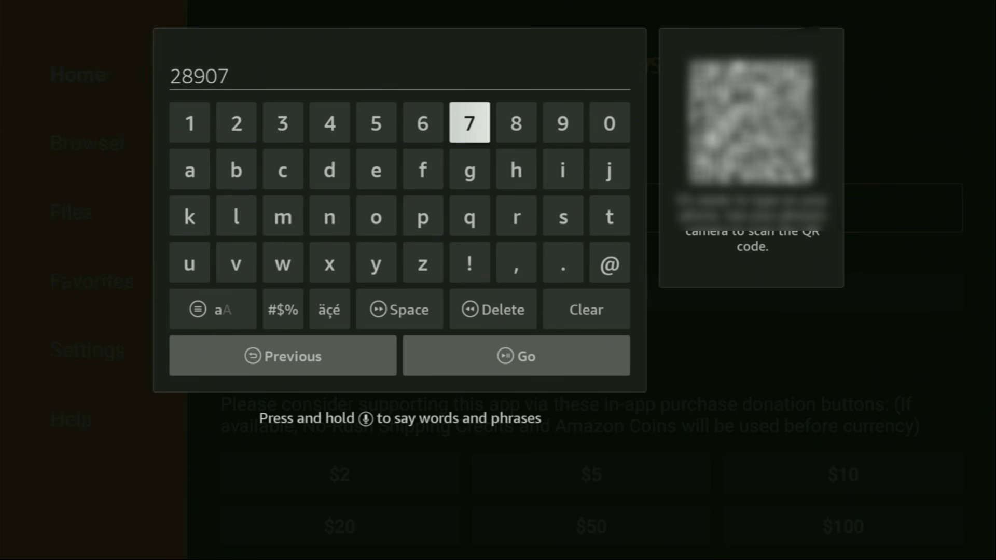
Step: Submit the entered short code to load the firetvsticks.com downloads page
key(Down)
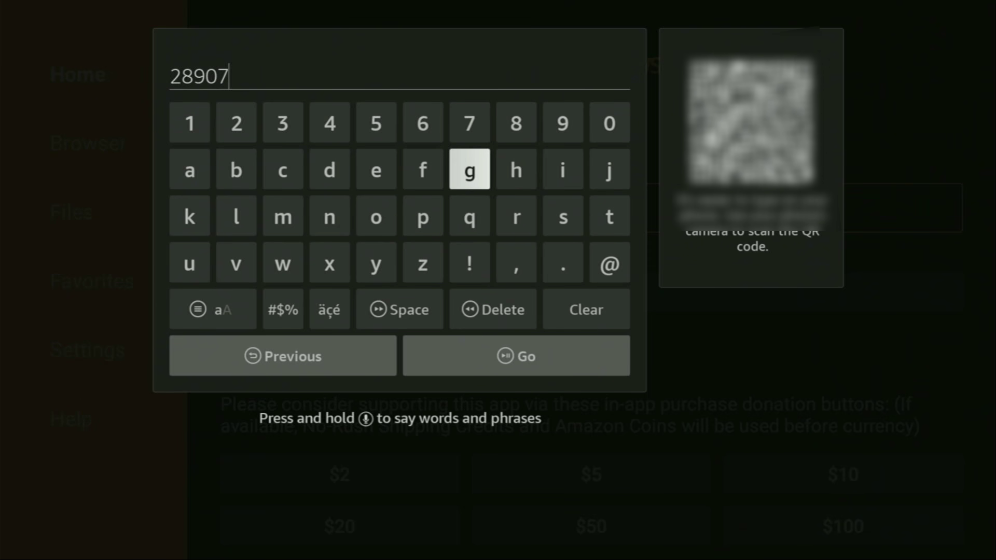
key(Left)
key(Left)
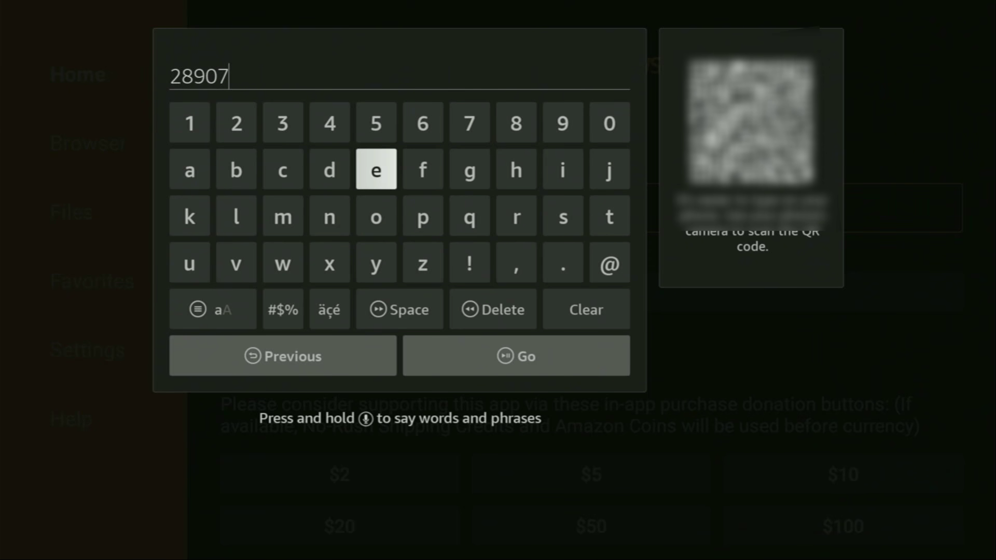
key(Down)
key(Down)
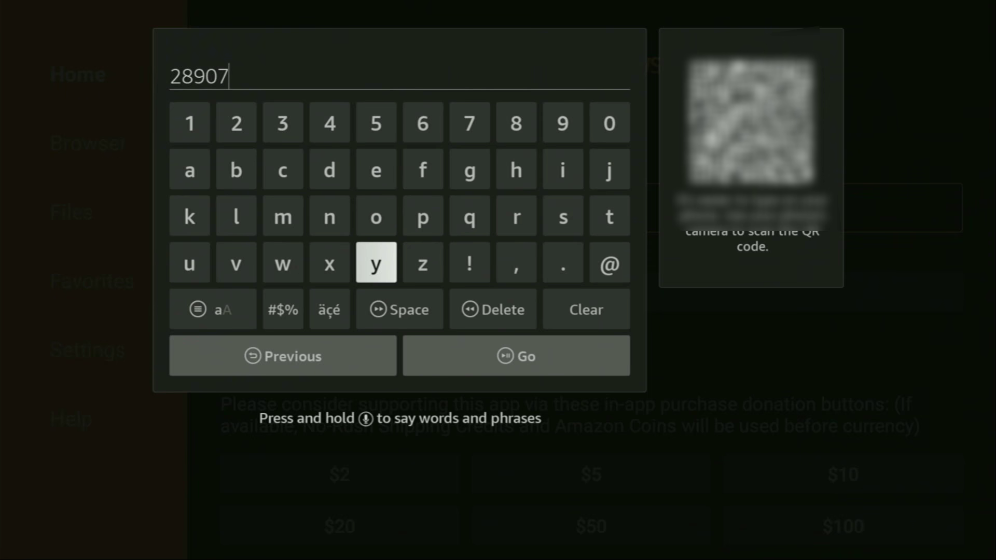
key(Left)
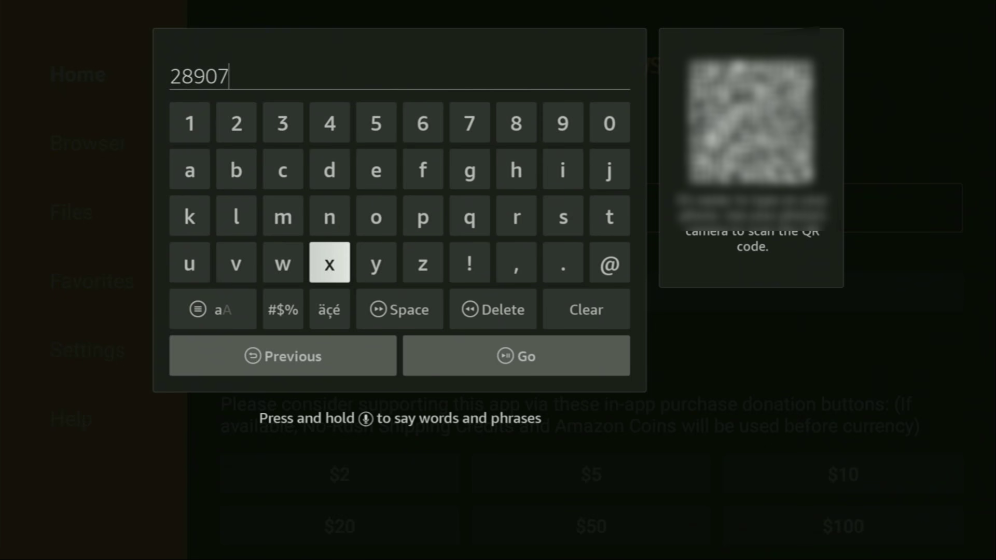
key(Down)
key(Down)
key(Right)
key(Return)
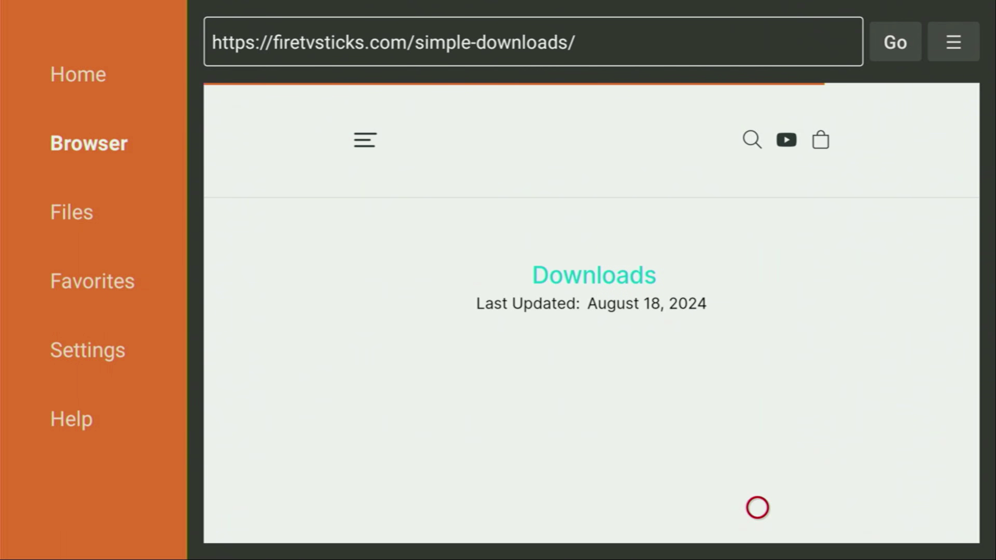
Step: Choose the Browsers category on the downloads page and open the Google Chrome entry, closing the ad on the way
scroll(757, 507, down, 10)
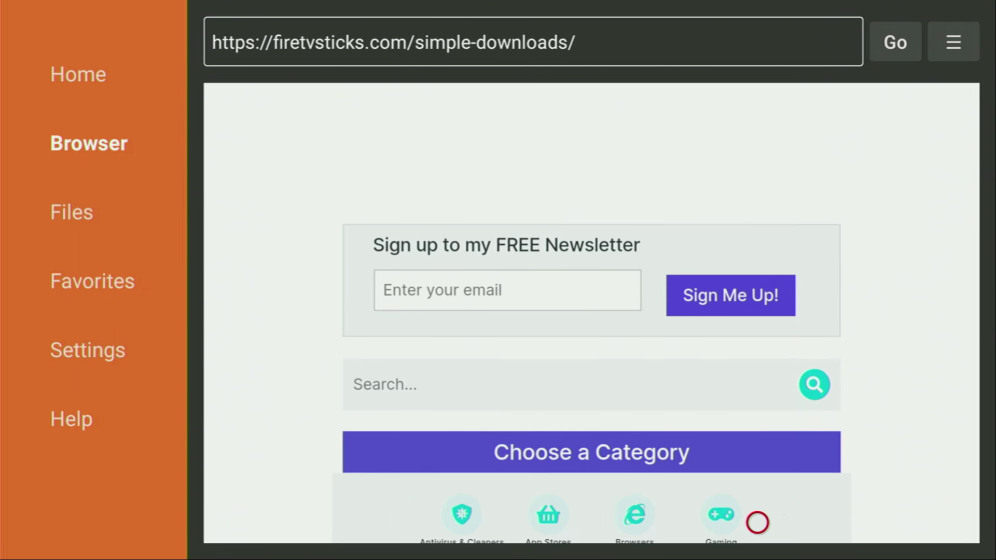
scroll(757, 523, down, 5)
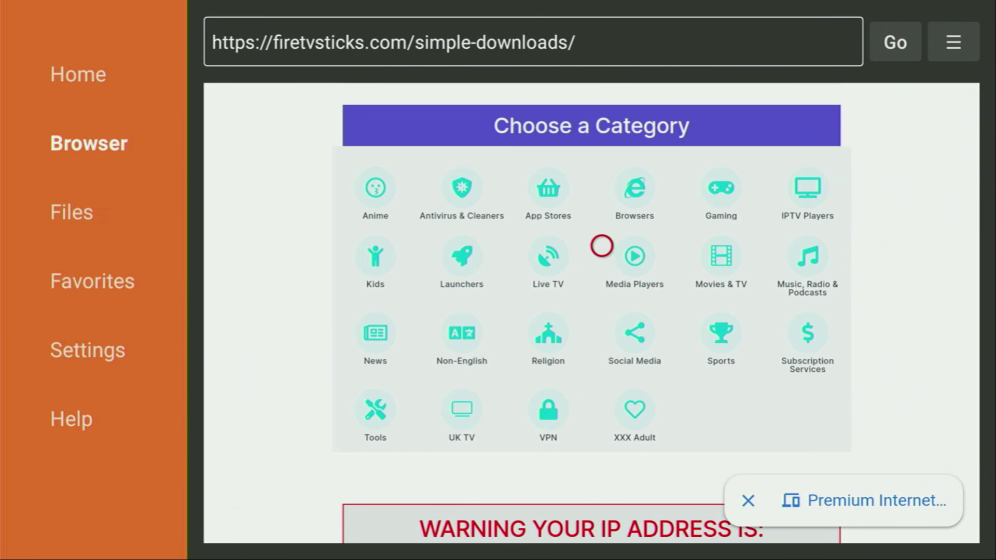
click(636, 174)
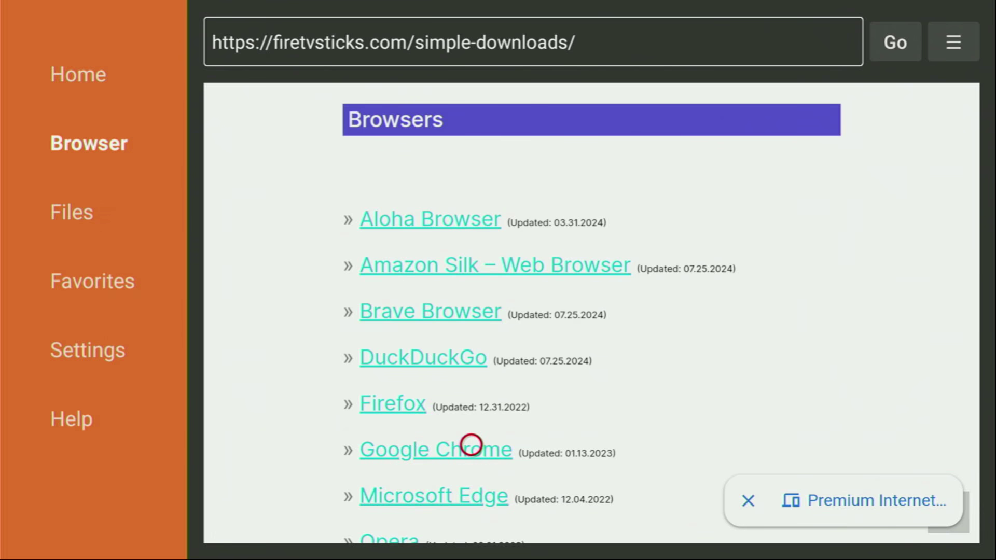
click(469, 444)
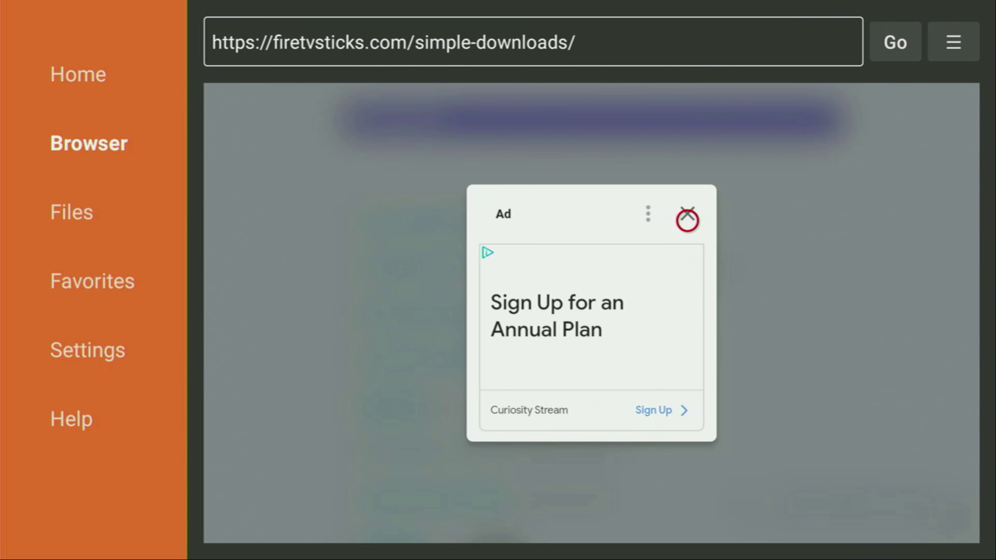
click(687, 220)
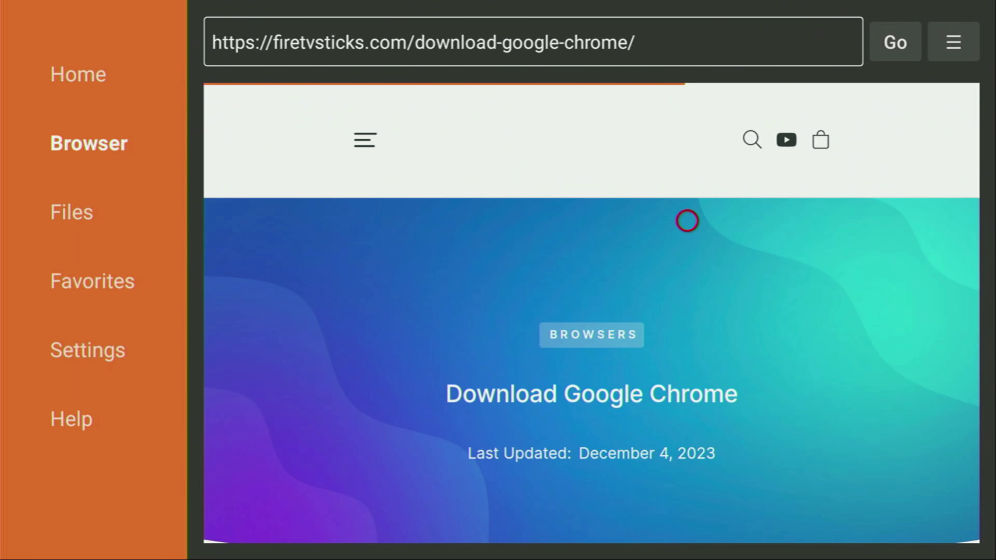
Step: Download the Fire TV/Android TV version of Google Chrome from its download page
scroll(687, 523, down, 10)
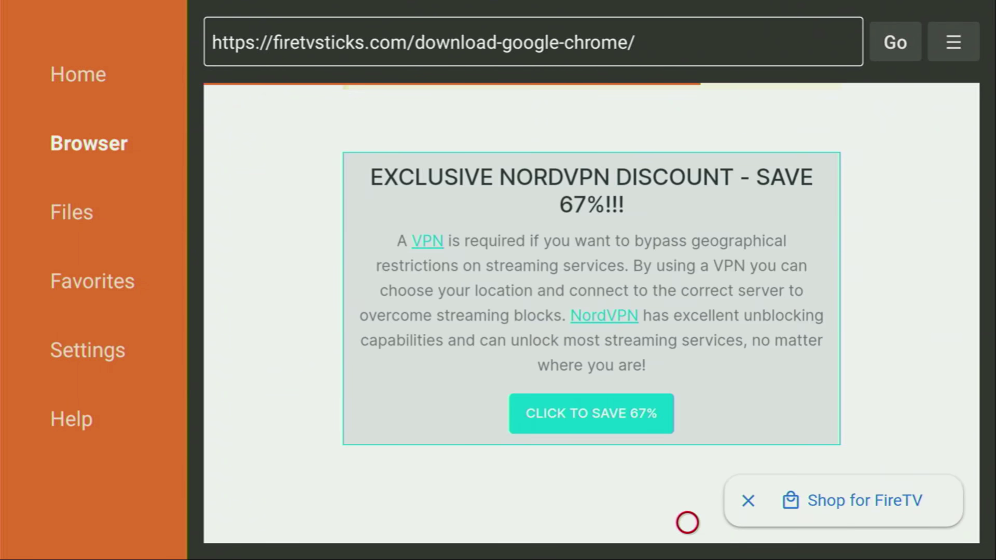
scroll(687, 522, down, 10)
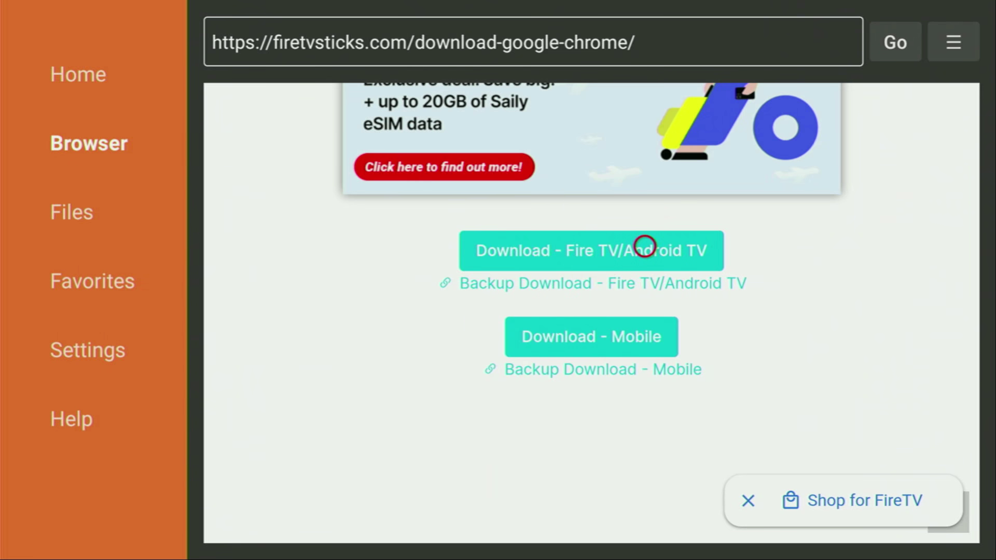
click(644, 246)
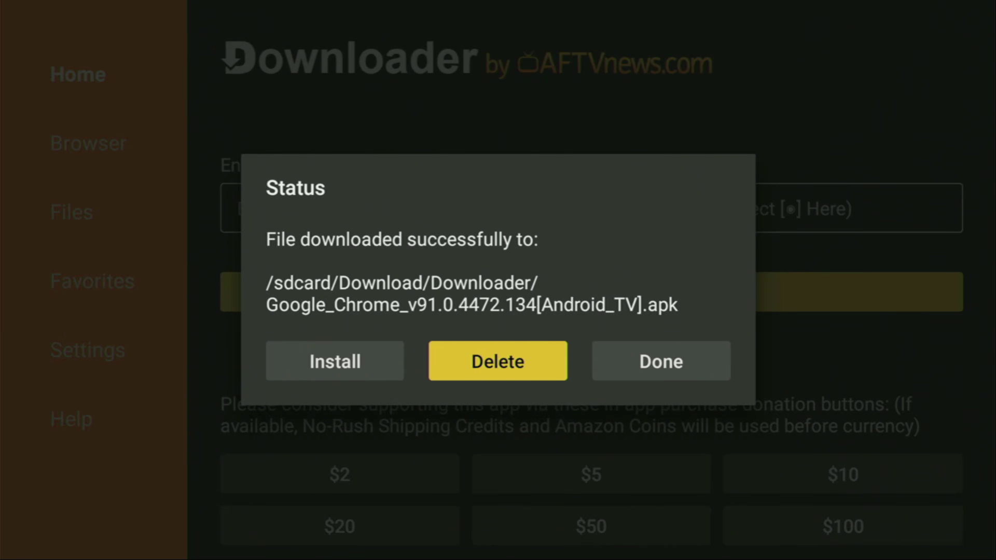
Step: Delete the downloaded Google Chrome APK file and confirm its removal
key(Return)
key(Return)
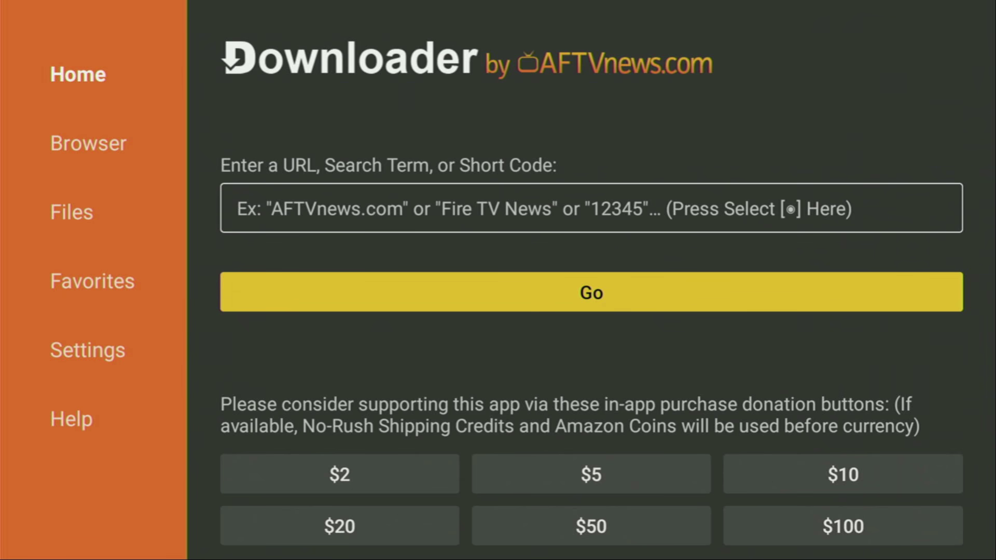
Step: Return to the Fire TV home screen and open the full Your Apps & Channels list
key(Home)
key(Right)
key(Right)
key(Right)
key(Right)
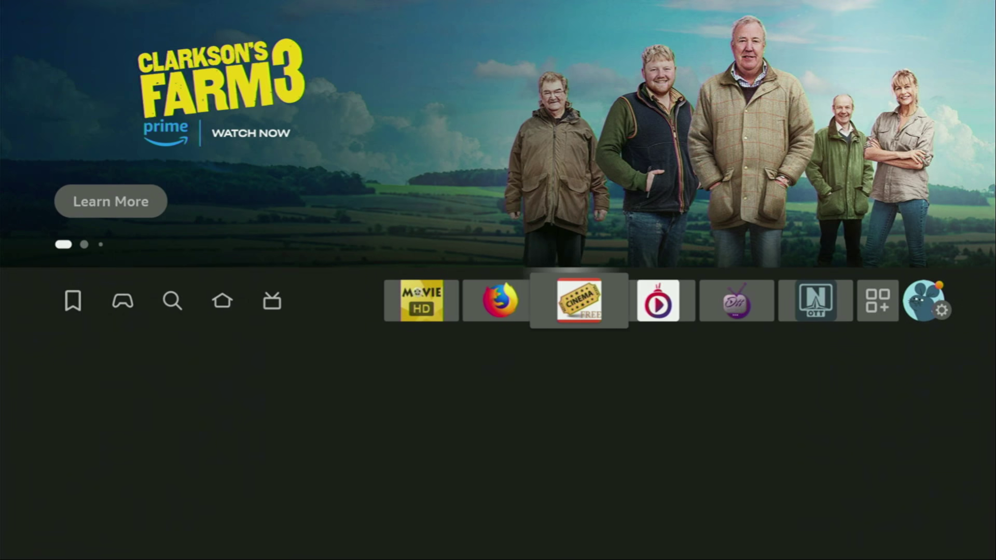
key(Right)
key(Right)
key(Right)
key(Right)
key(Return)
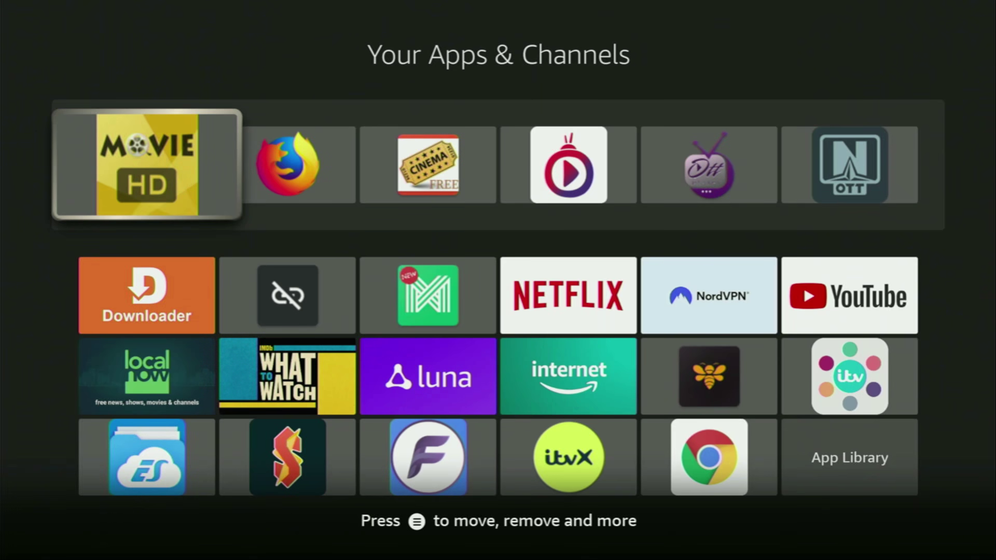
Step: Move the Google Chrome app to the front of the Your Apps & Channels list
key(Down)
key(Down)
key(Down)
key(Right)
key(Right)
key(Right)
key(Right)
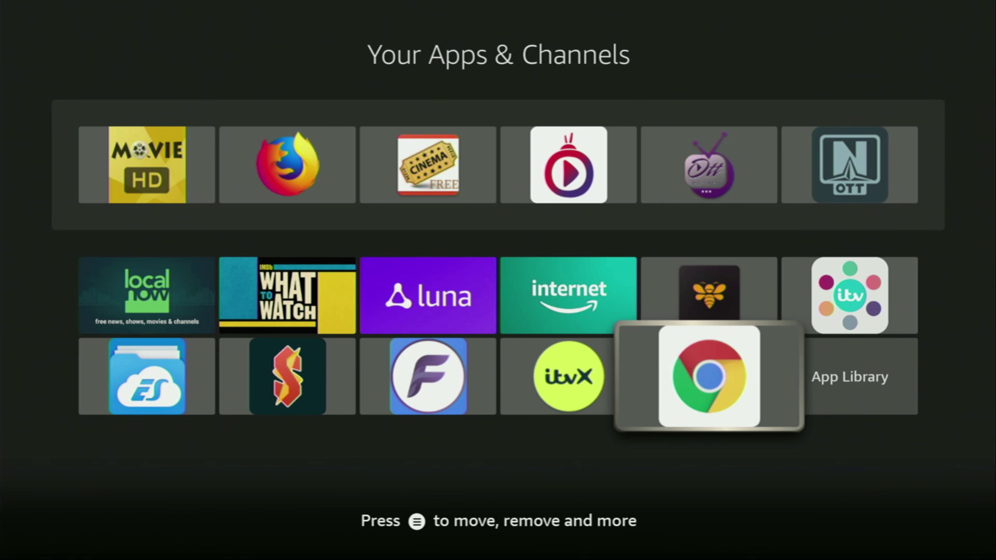
key(Menu)
key(Down)
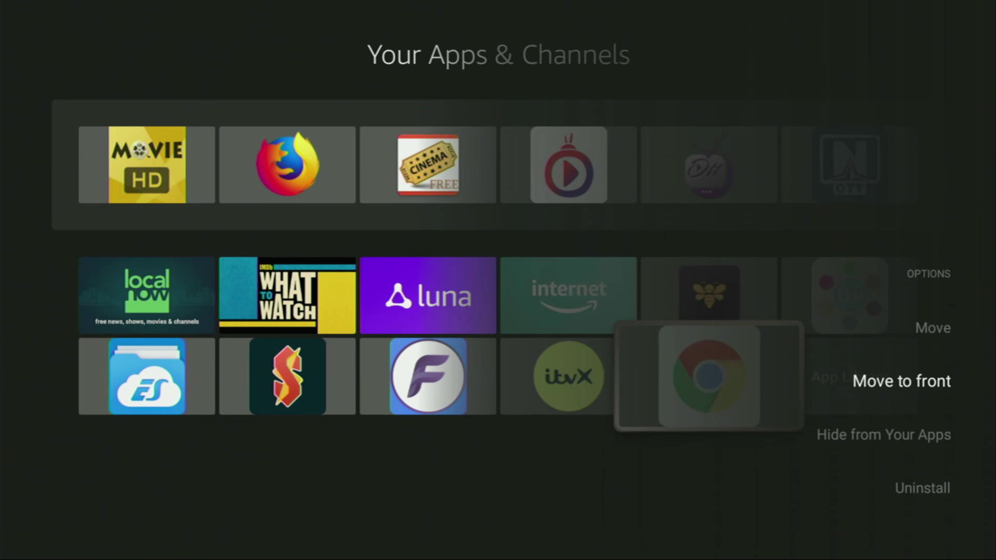
key(Return)
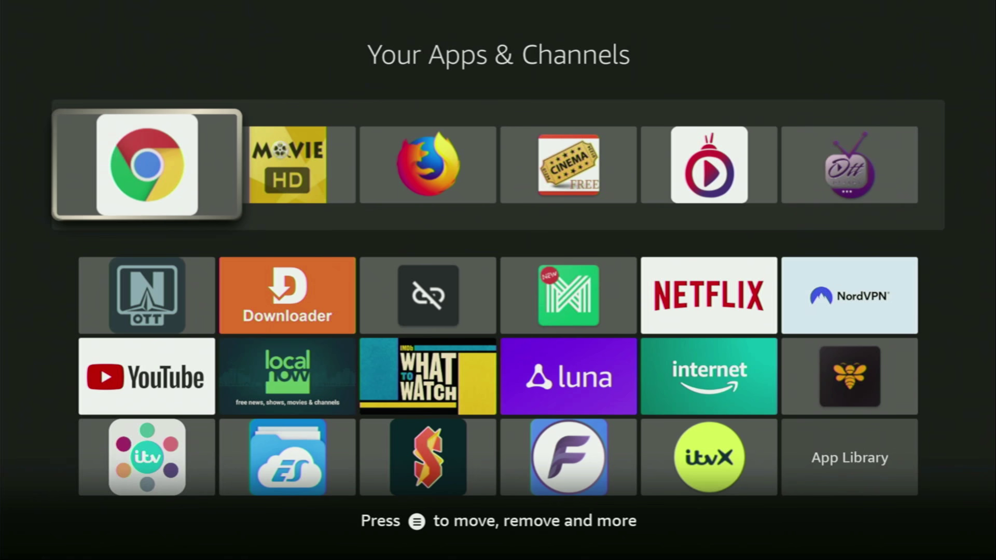
Step: Go to the NordVPN app in the Your Apps & Channels list
key(Down)
key(Right)
key(Right)
key(Right)
key(Right)
key(Right)
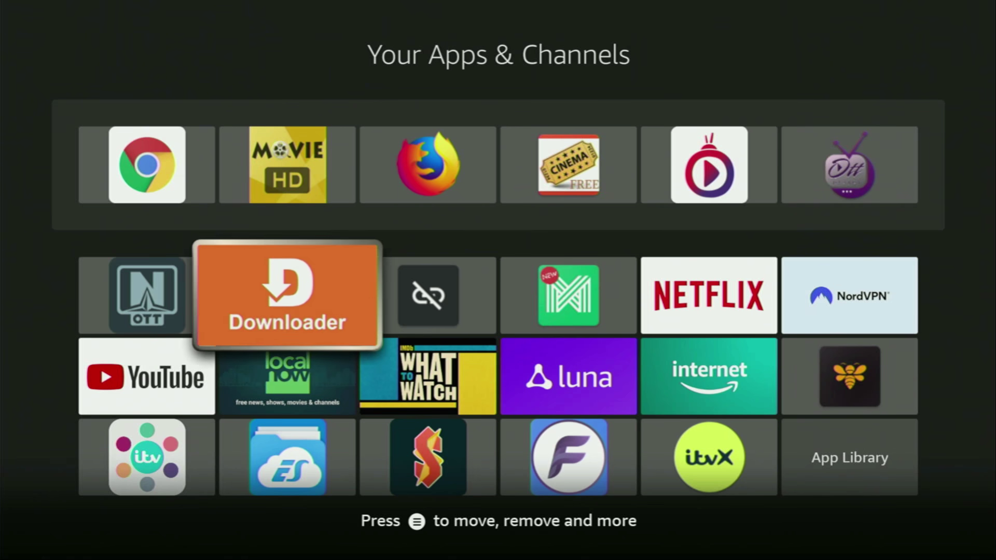